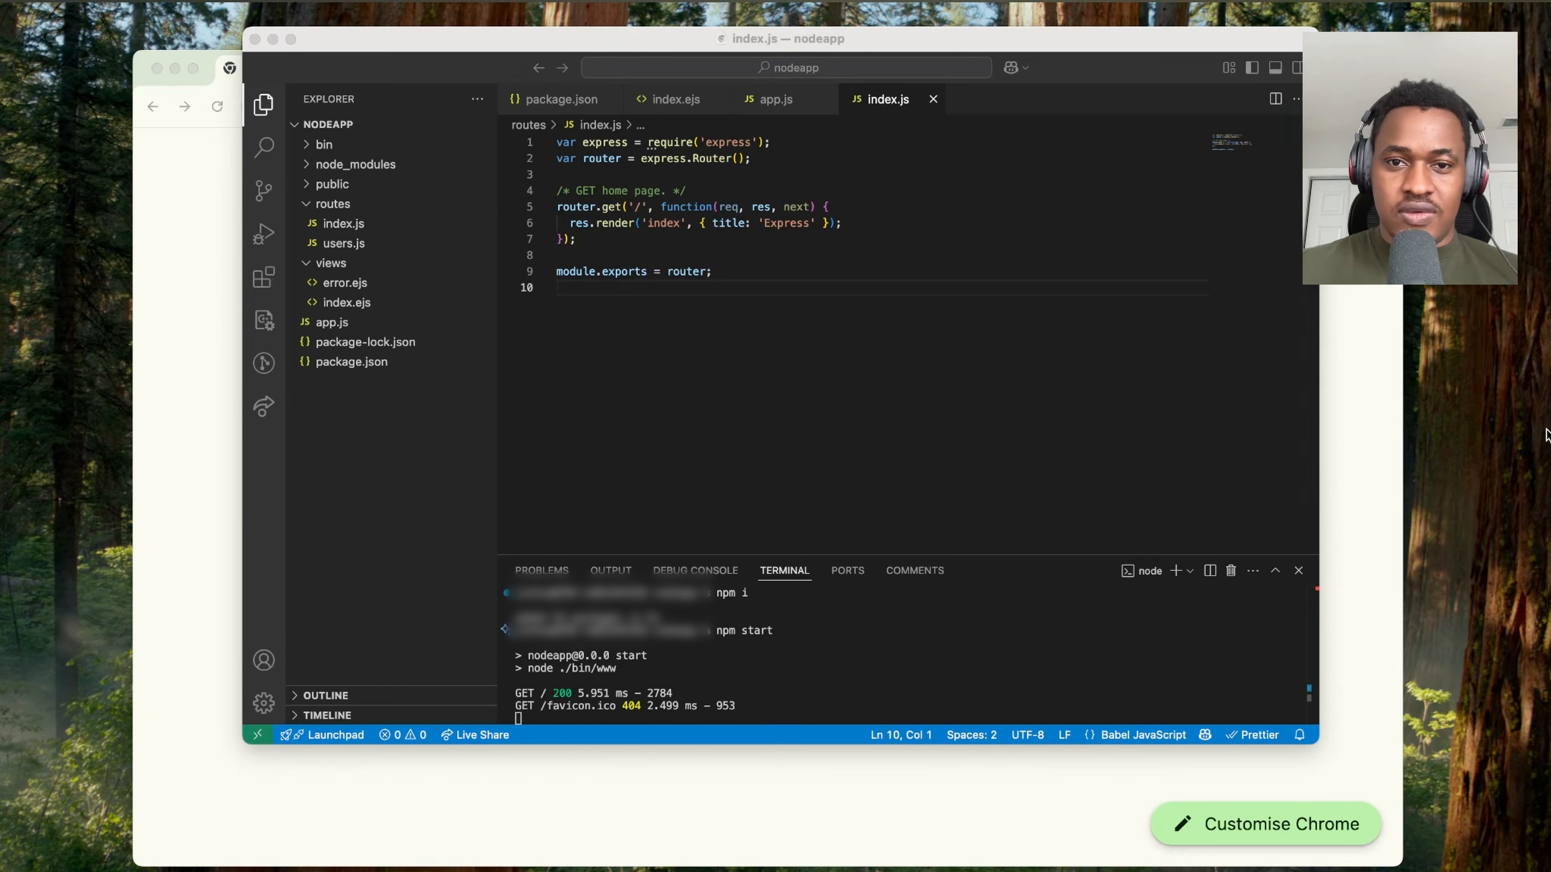
- Review the nodeapp project files, opening index.ejs and users.js, and collapse the views and routes folders
{"action": "left_click", "coordinate": [339, 634]}
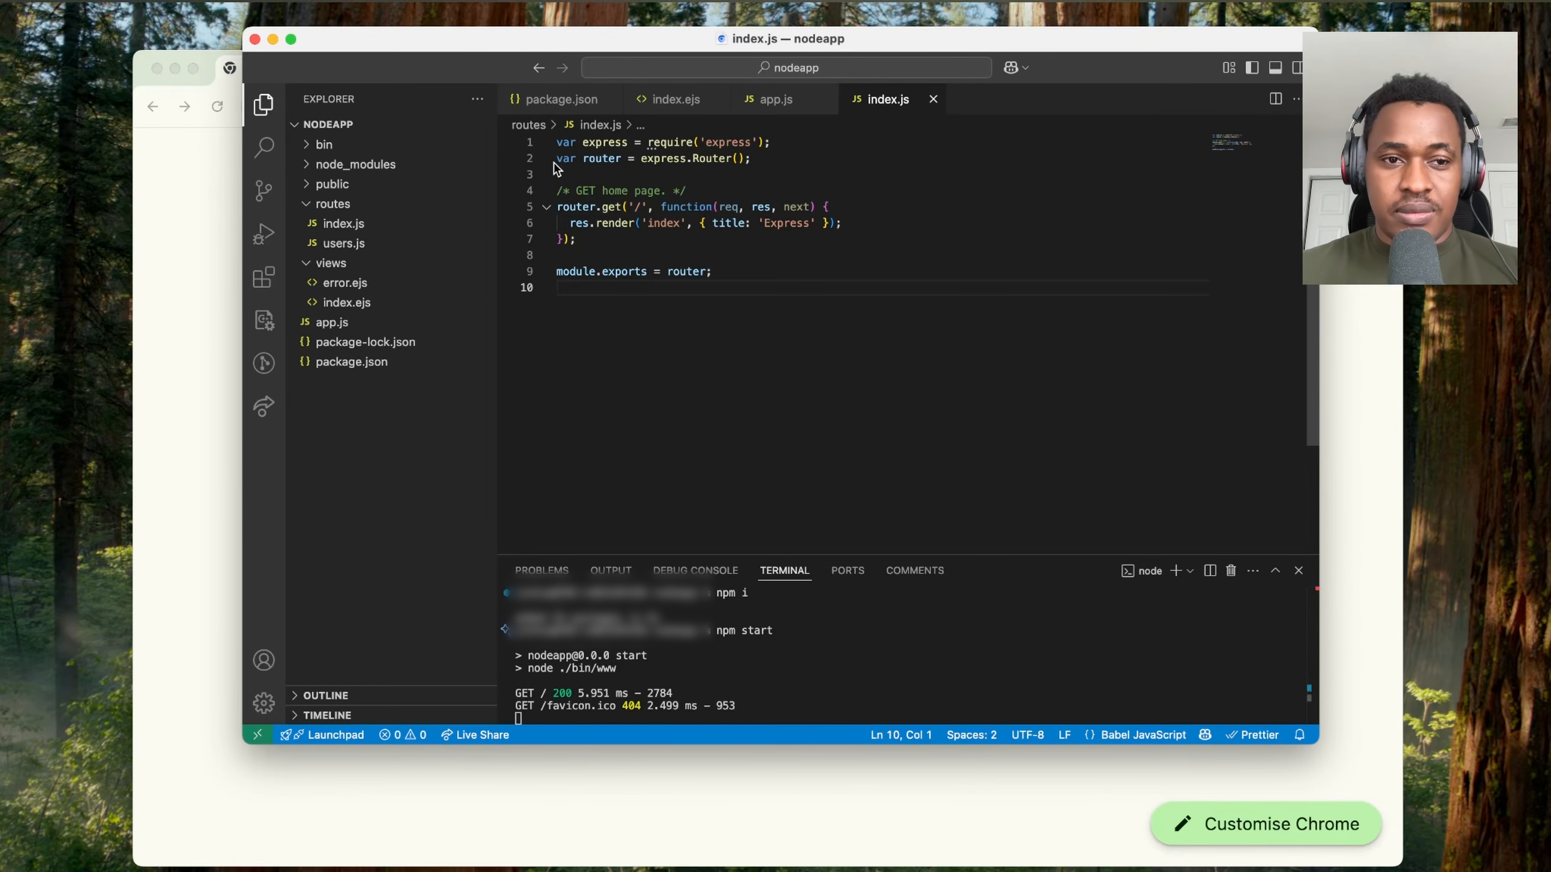
{"action": "left_click", "coordinate": [342, 500]}
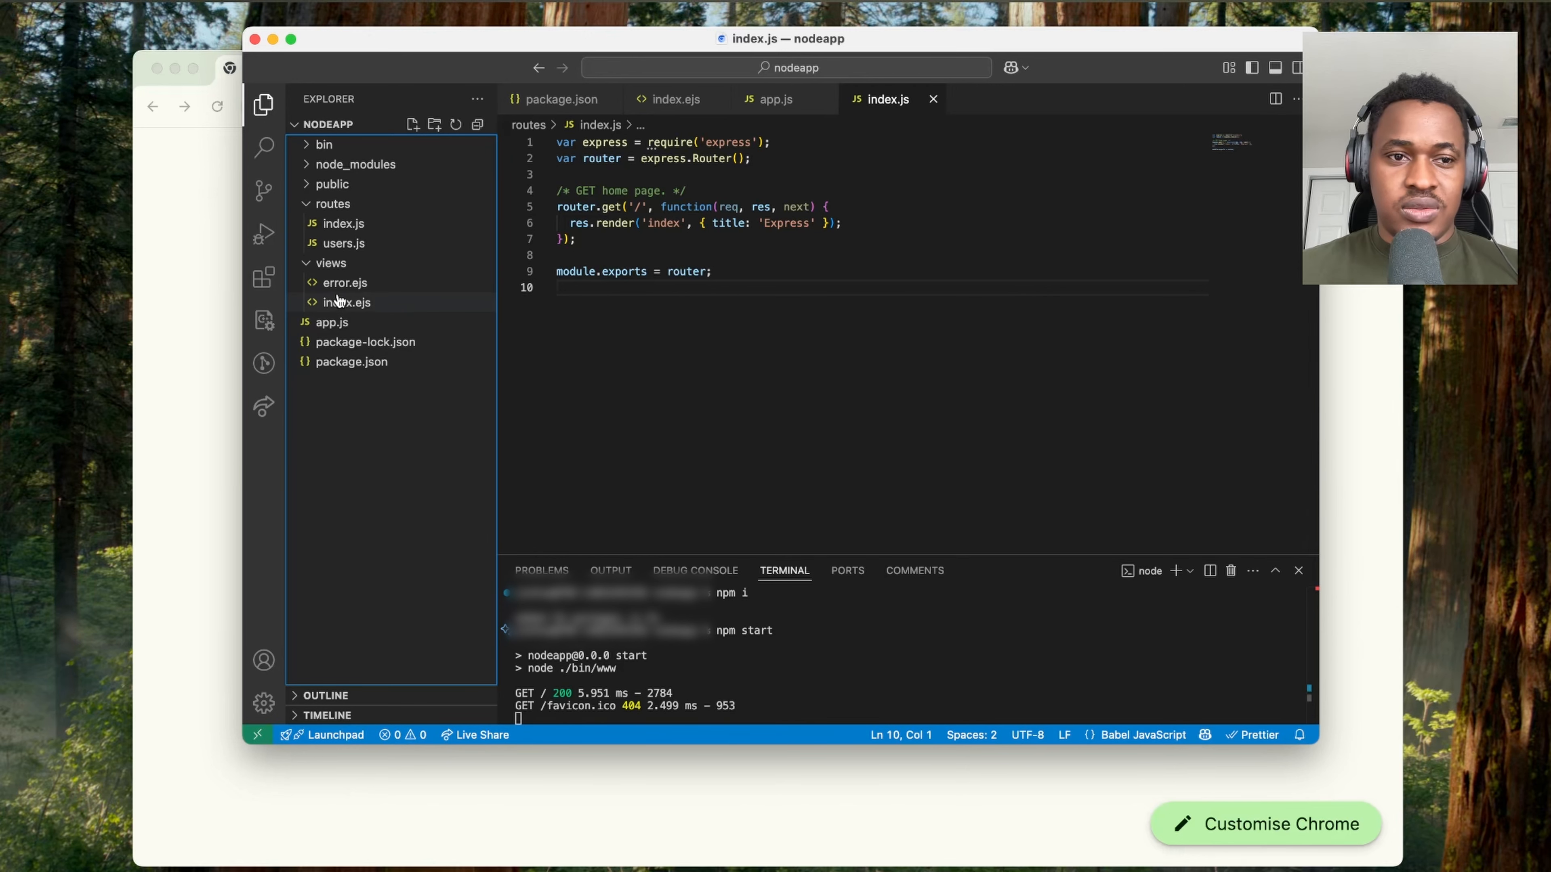
{"action": "left_click", "coordinate": [351, 304]}
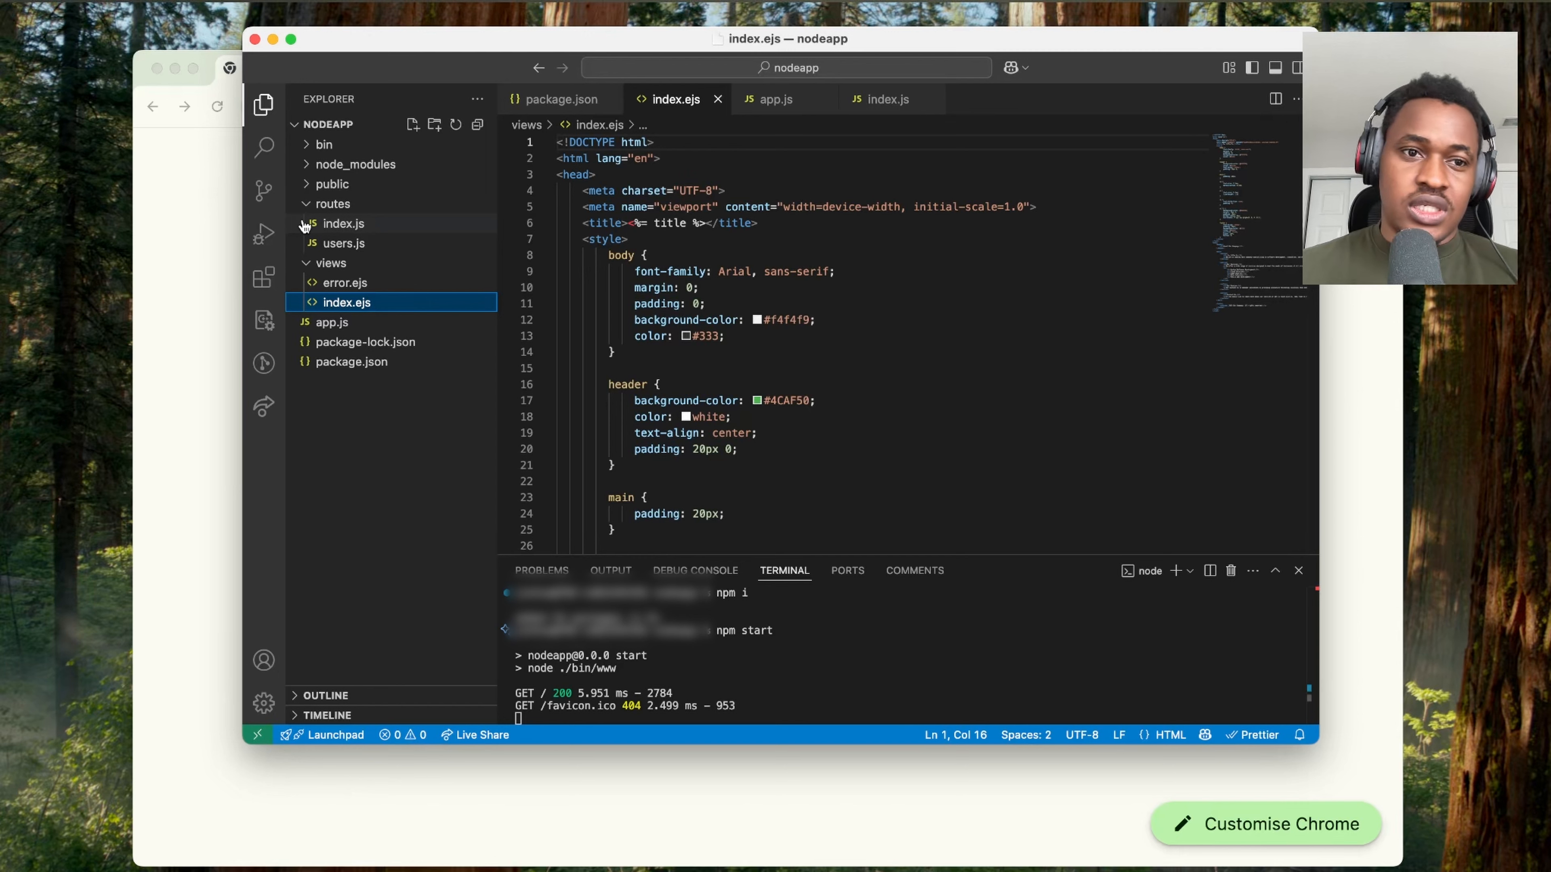
{"action": "left_click", "coordinate": [359, 244]}
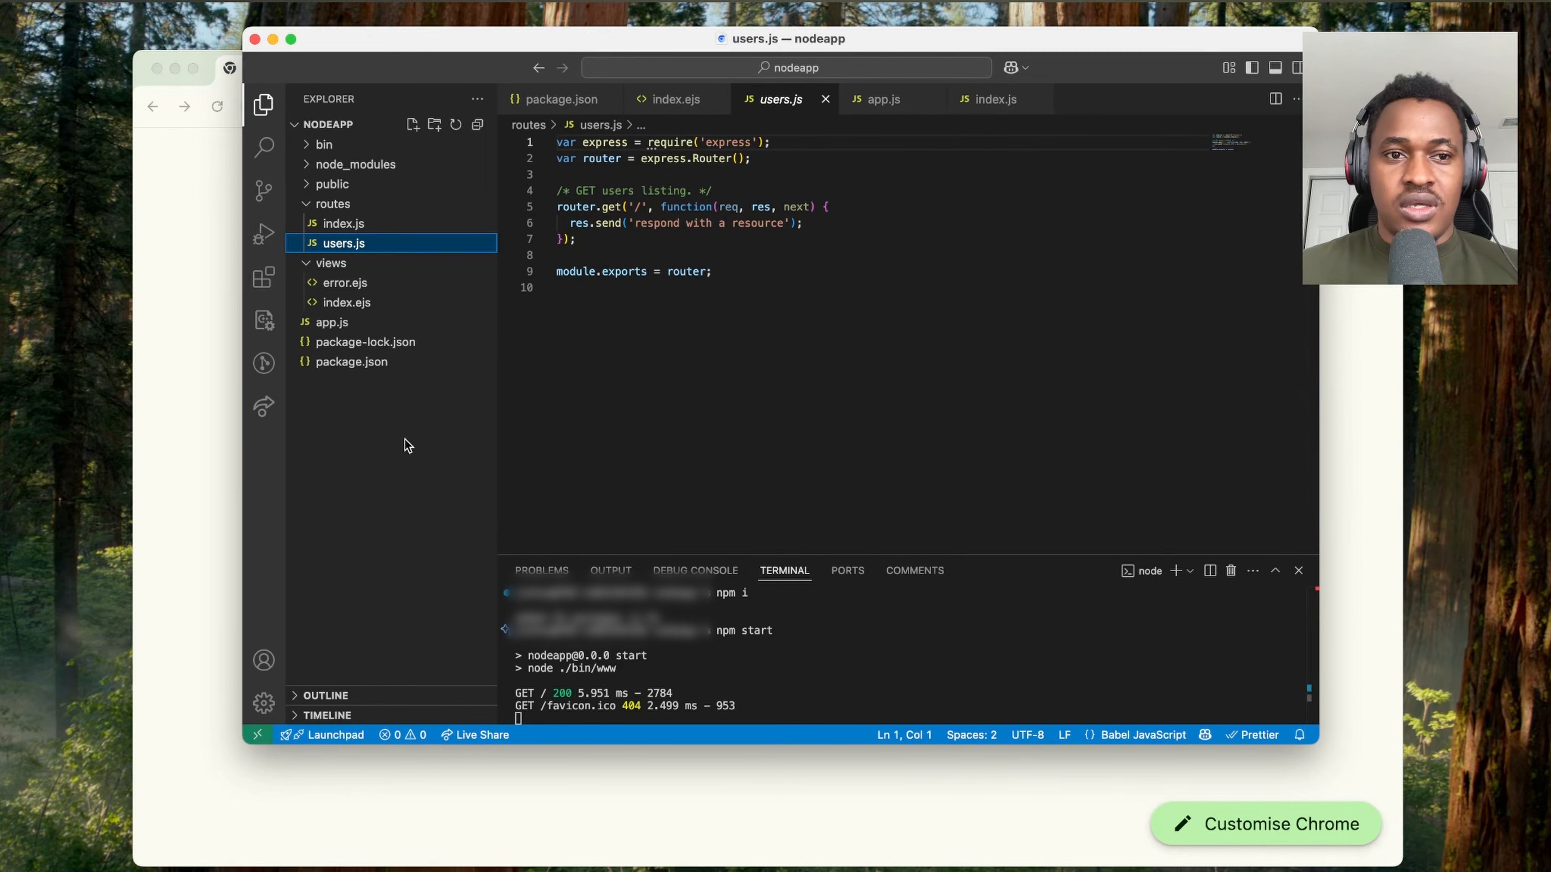
{"action": "left_click", "coordinate": [406, 501]}
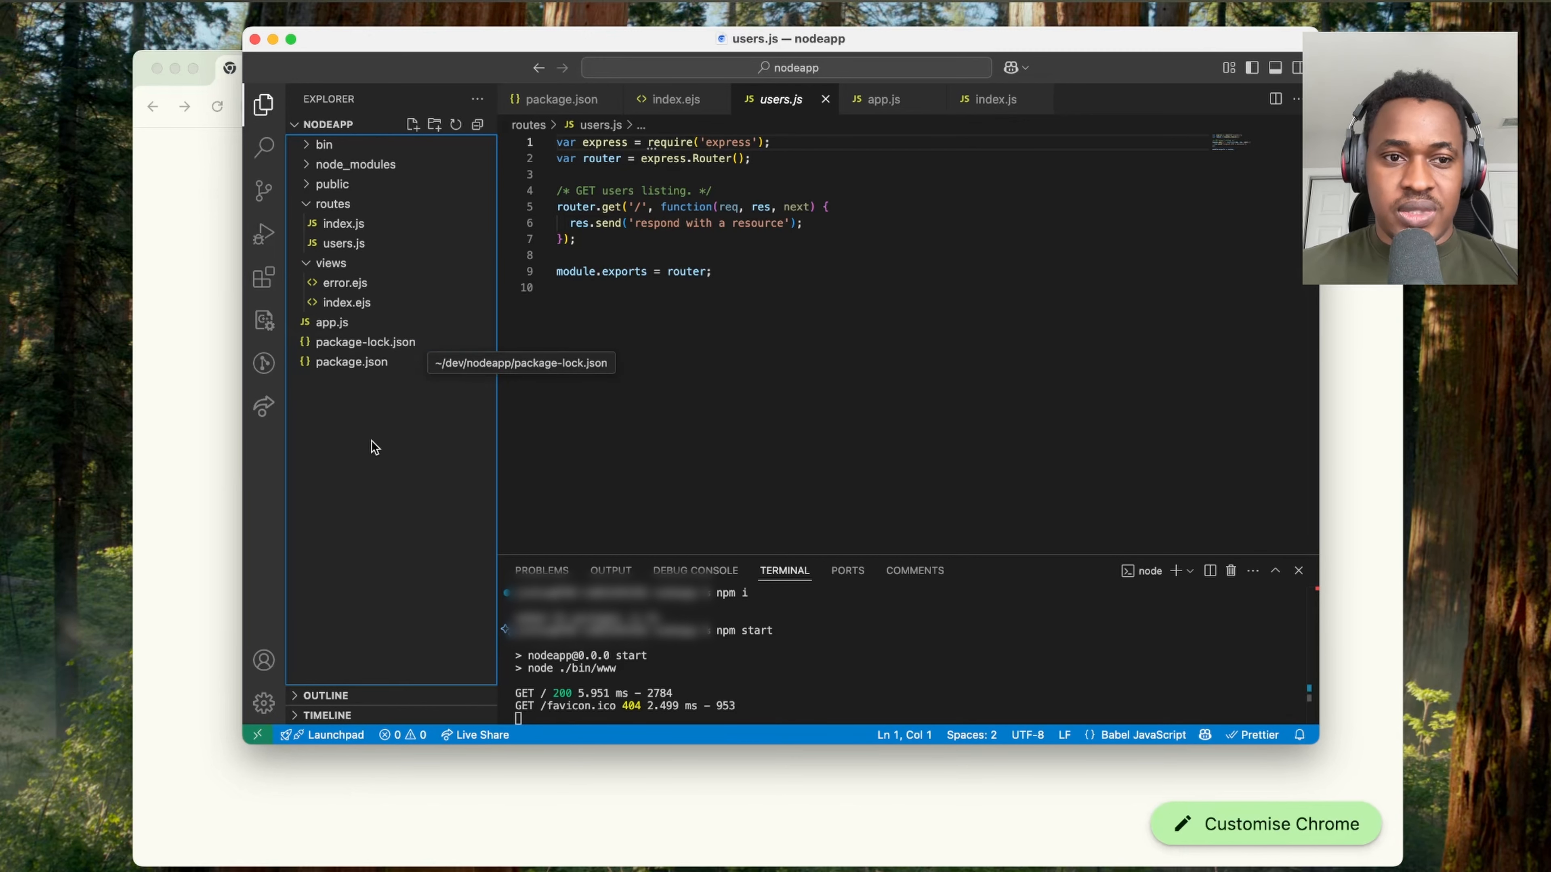
{"action": "left_click", "coordinate": [310, 263]}
{"action": "left_click", "coordinate": [311, 204]}
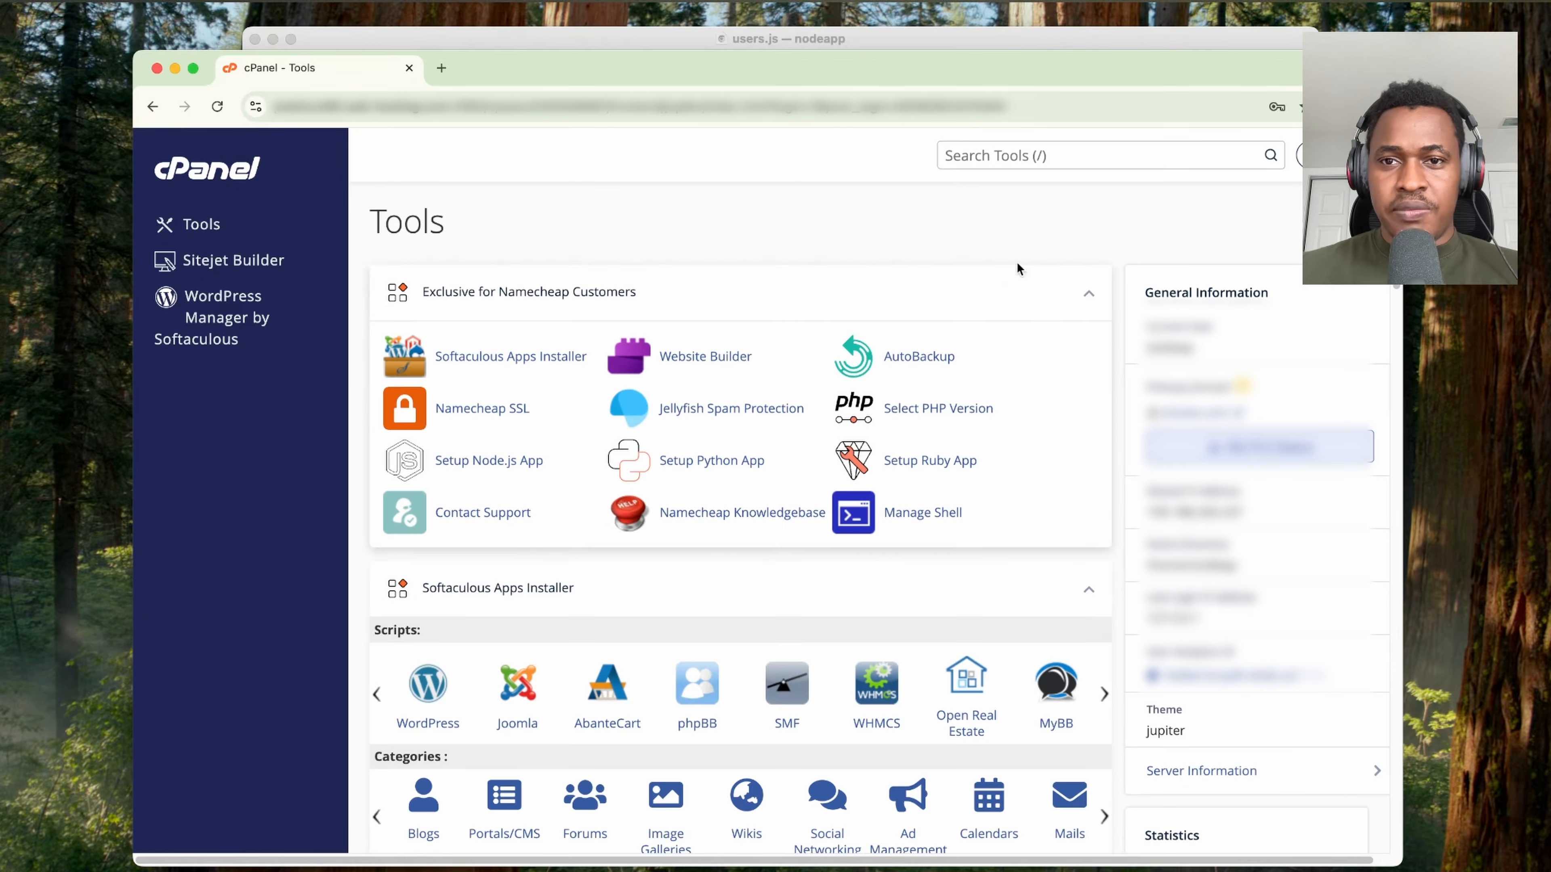
- Switch to cPanel, search its tools for "file" and open File Manager at the nodeapp directory
{"action": "left_click", "coordinate": [1016, 157]}
{"action": "type", "text": "file"}
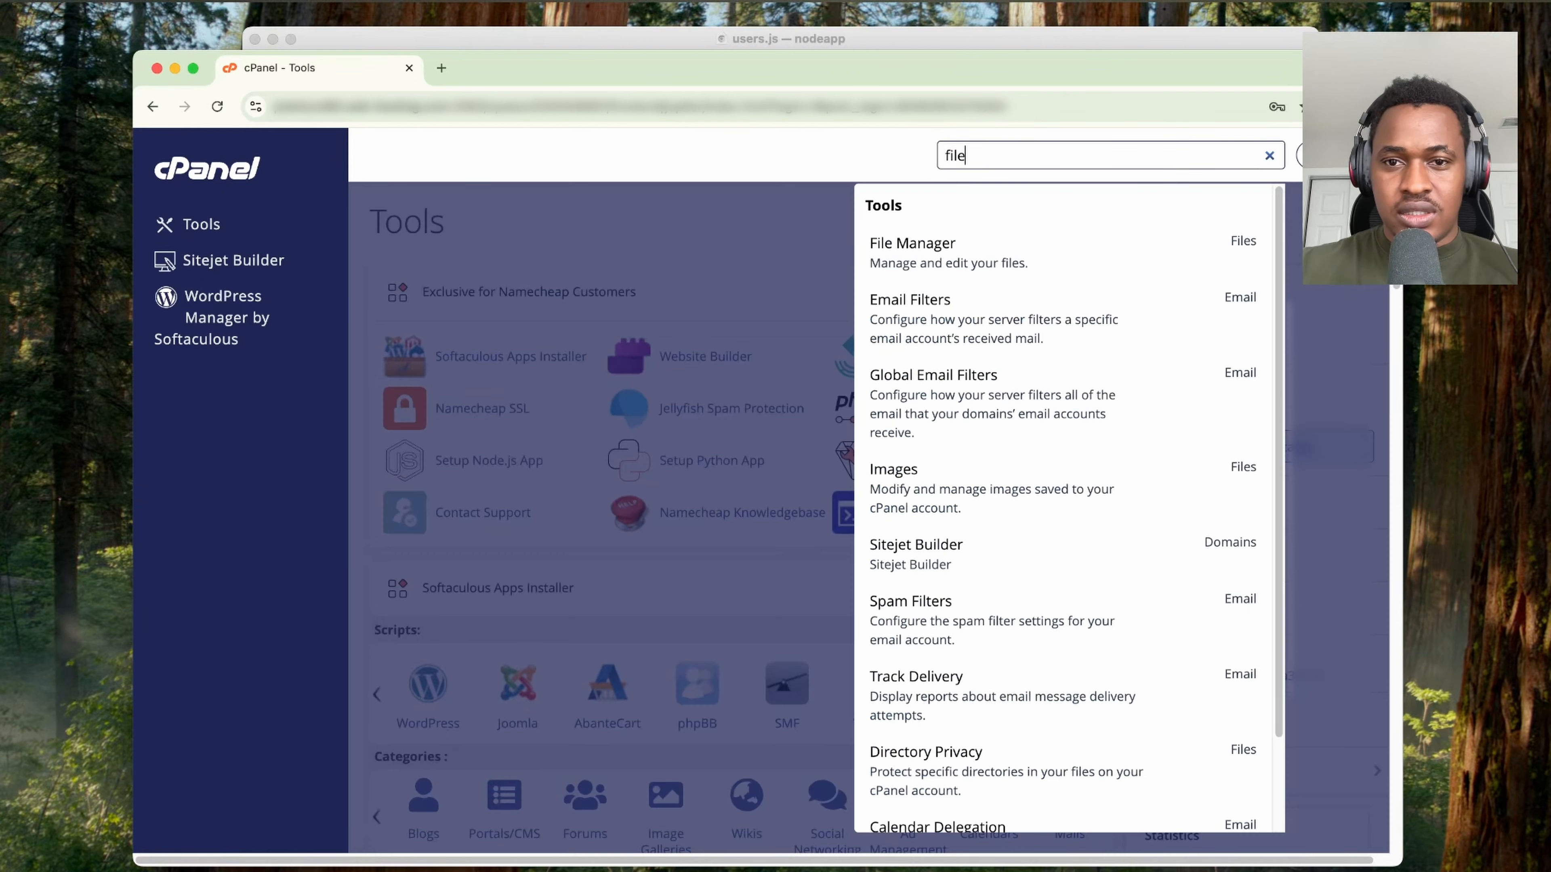
{"action": "left_click", "coordinate": [984, 239]}
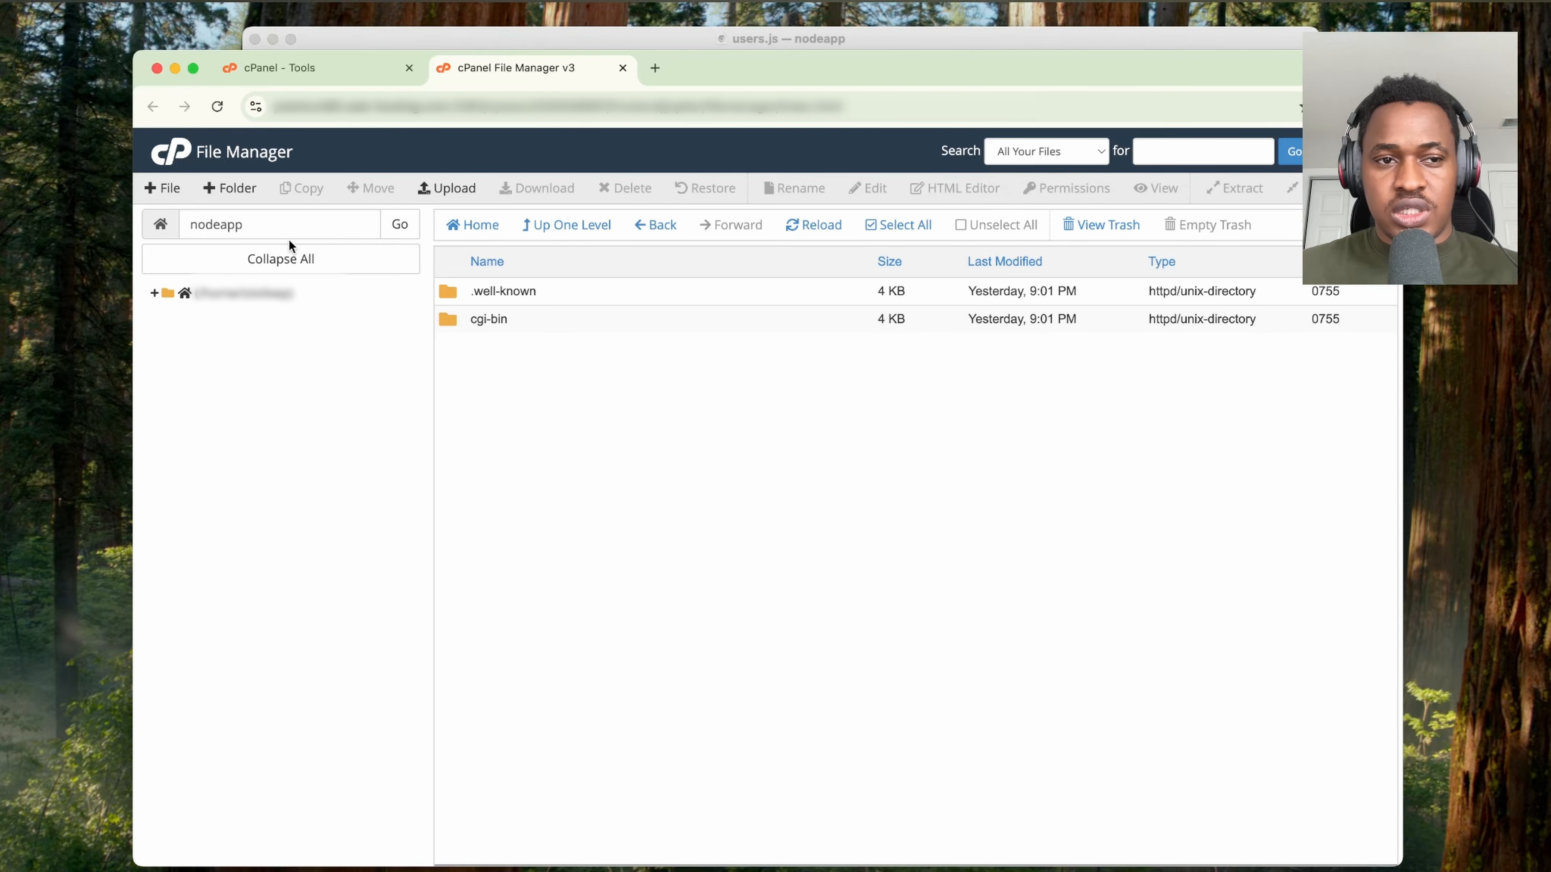
{"action": "left_click_drag", "start_coordinate": [264, 226], "coordinate": [187, 225]}
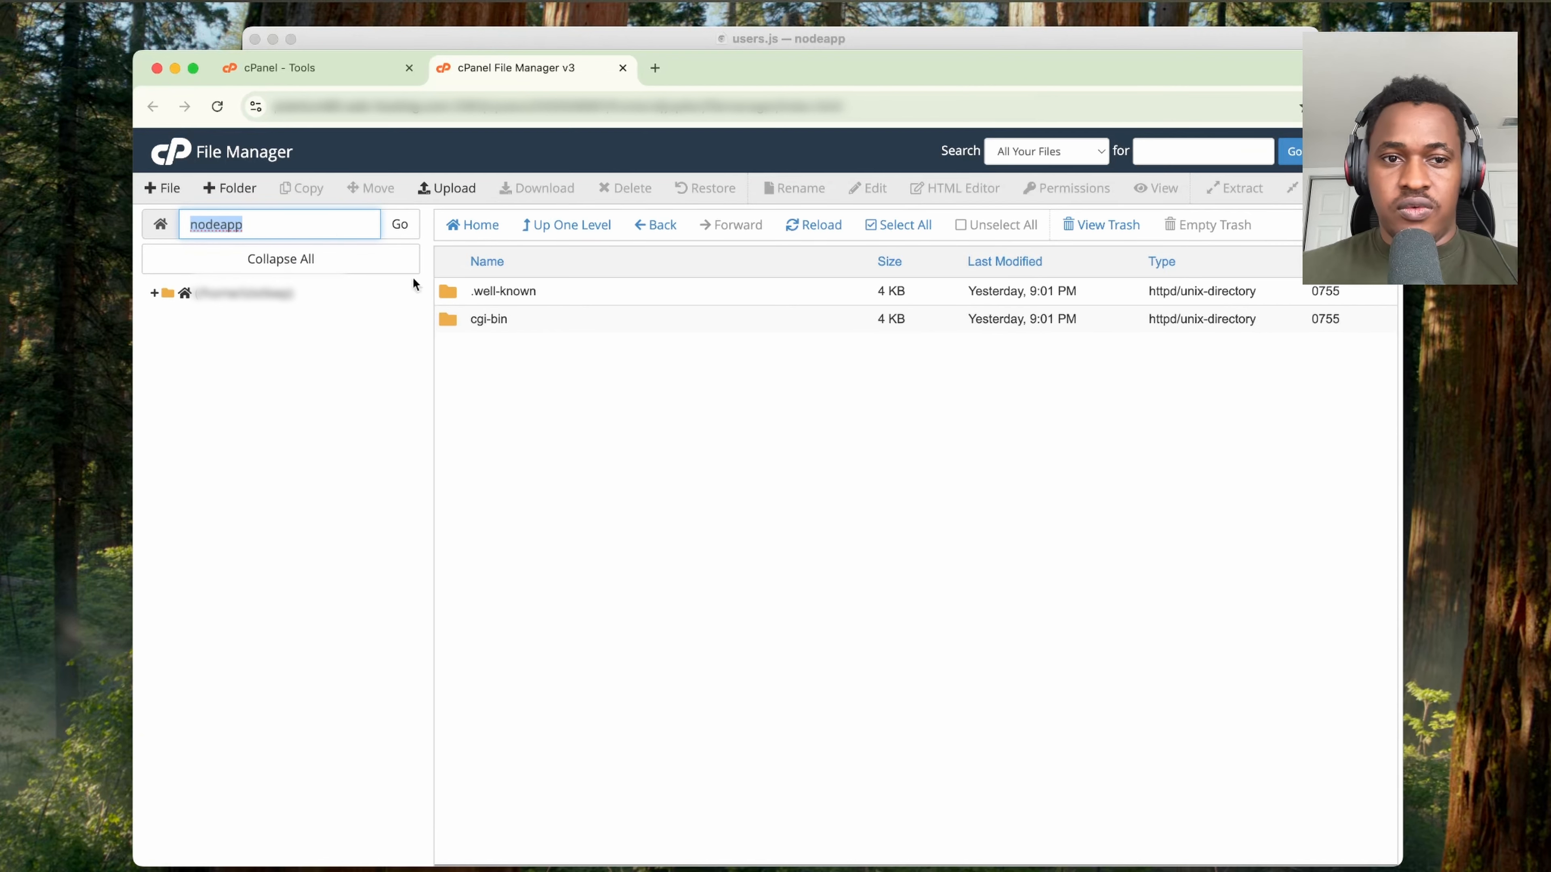
{"action": "left_click", "coordinate": [611, 389]}
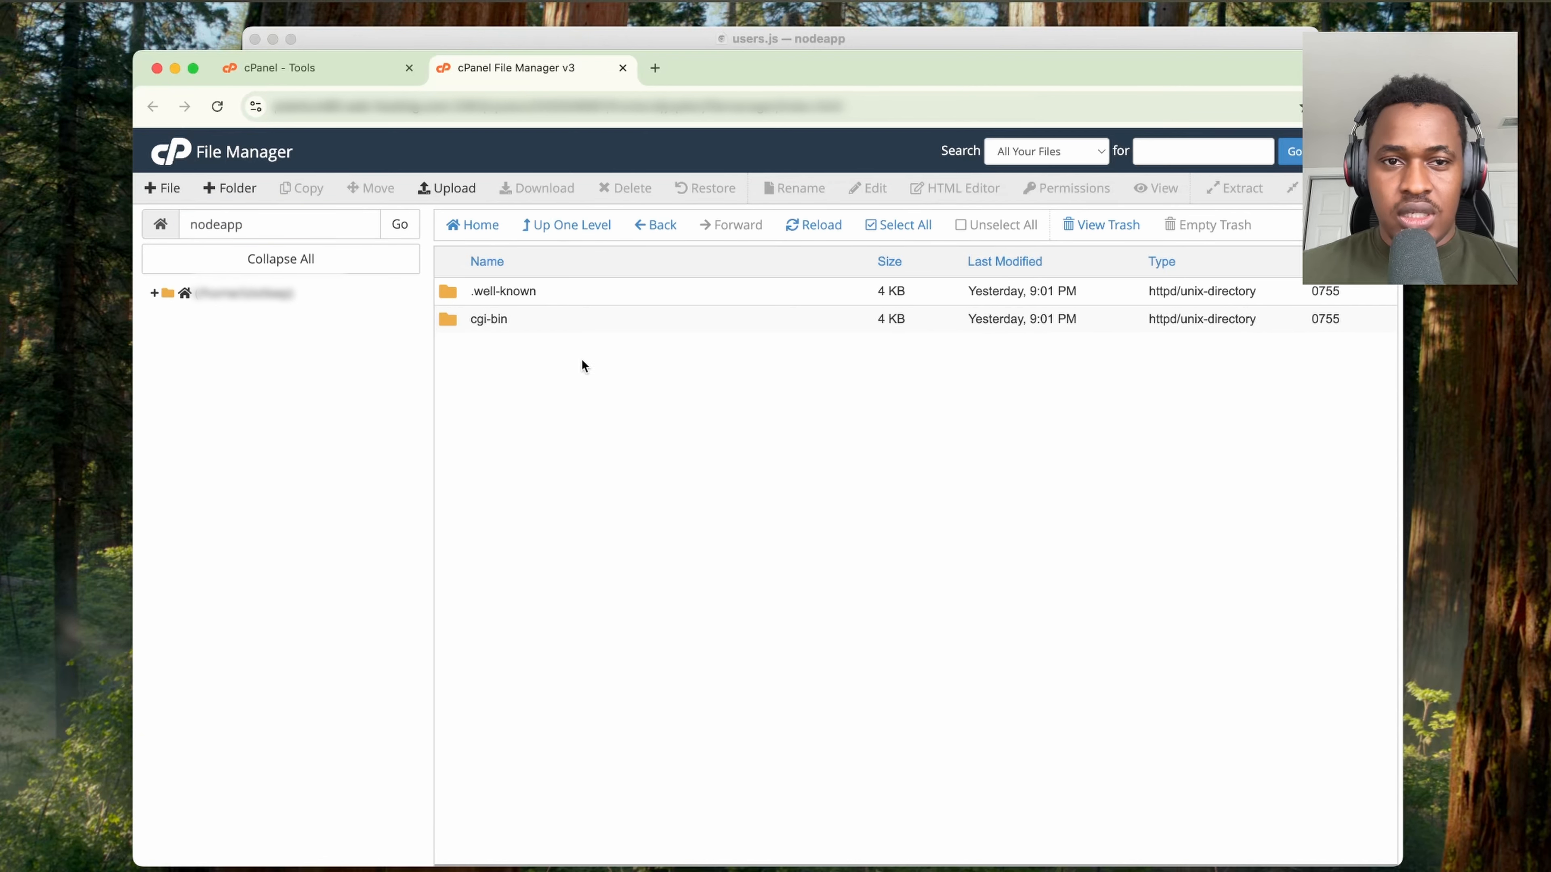
- Upload Archive.zip from the local nodeapp folder to the server's nodeapp directory and refresh the file listing
{"action": "left_click", "coordinate": [452, 189]}
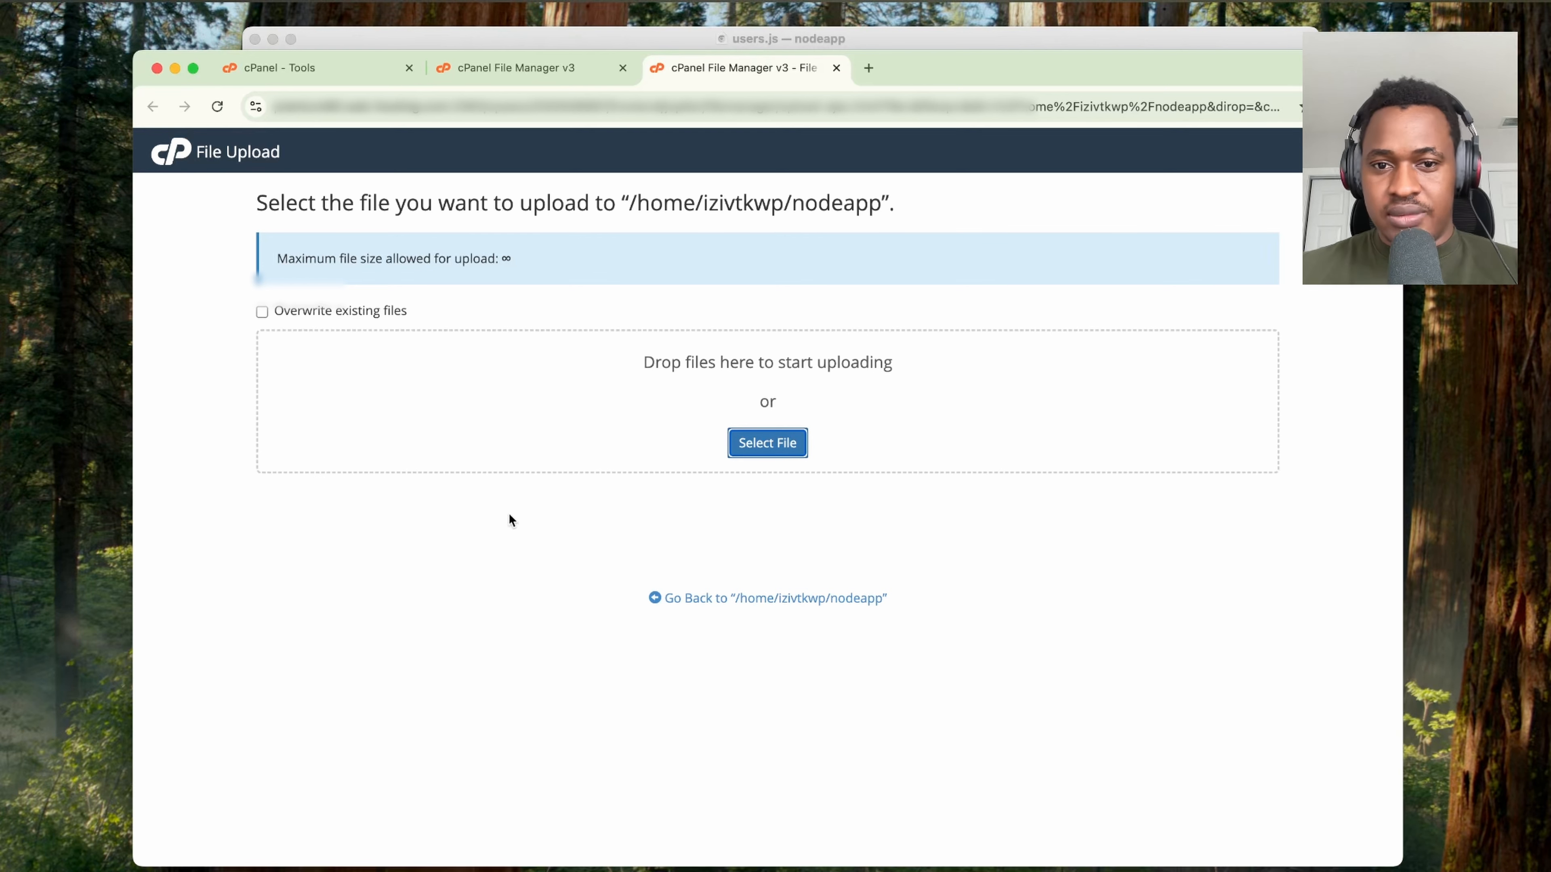
{"action": "left_click", "coordinate": [760, 447]}
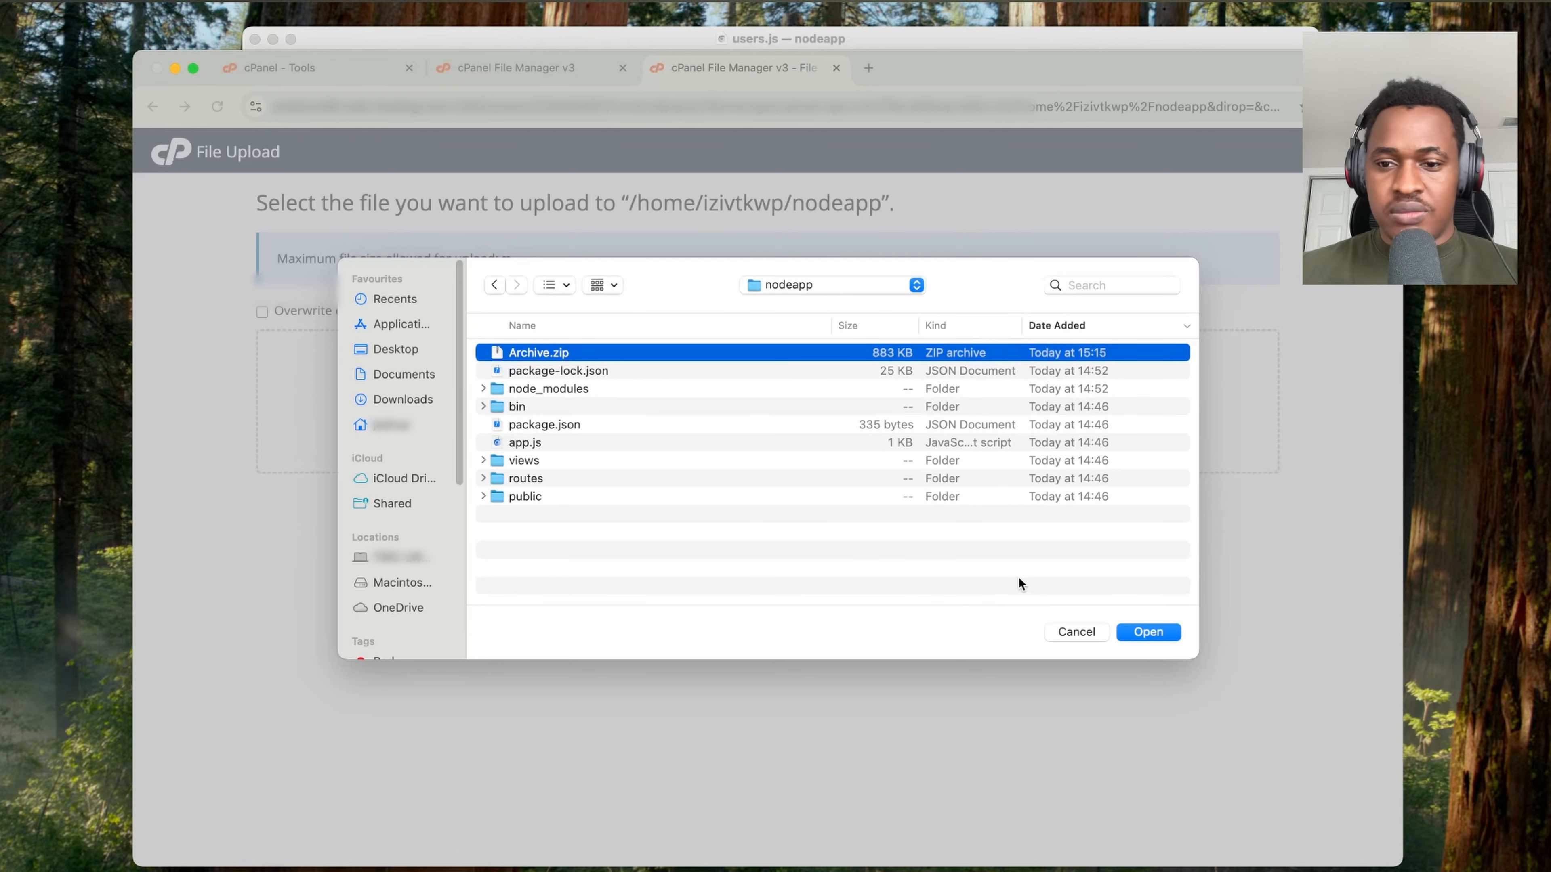
{"action": "left_click", "coordinate": [1141, 630]}
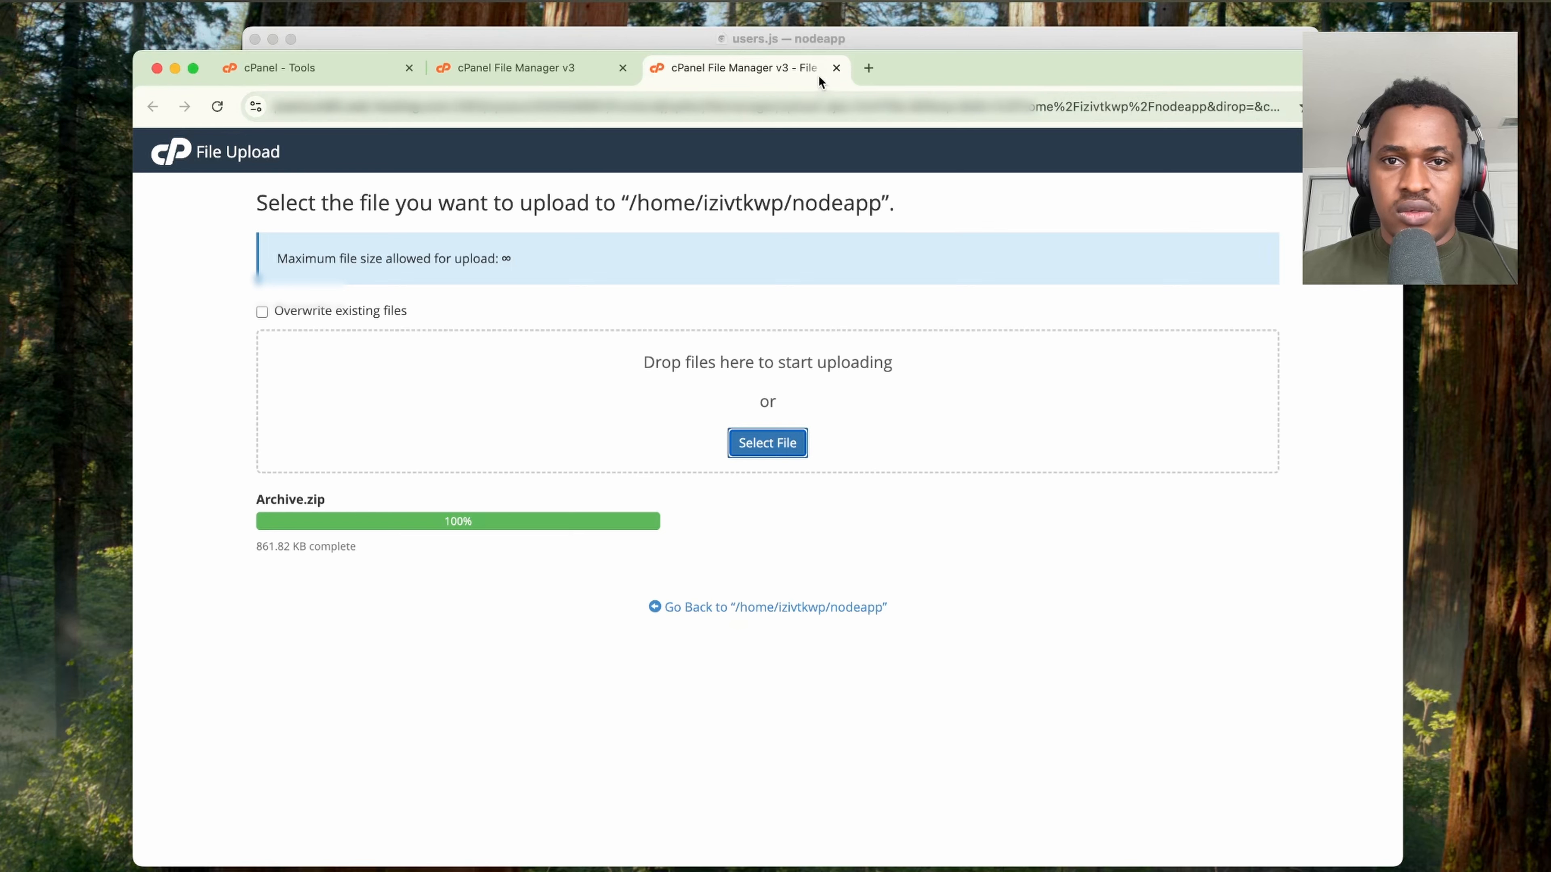
{"action": "left_click", "coordinate": [836, 67]}
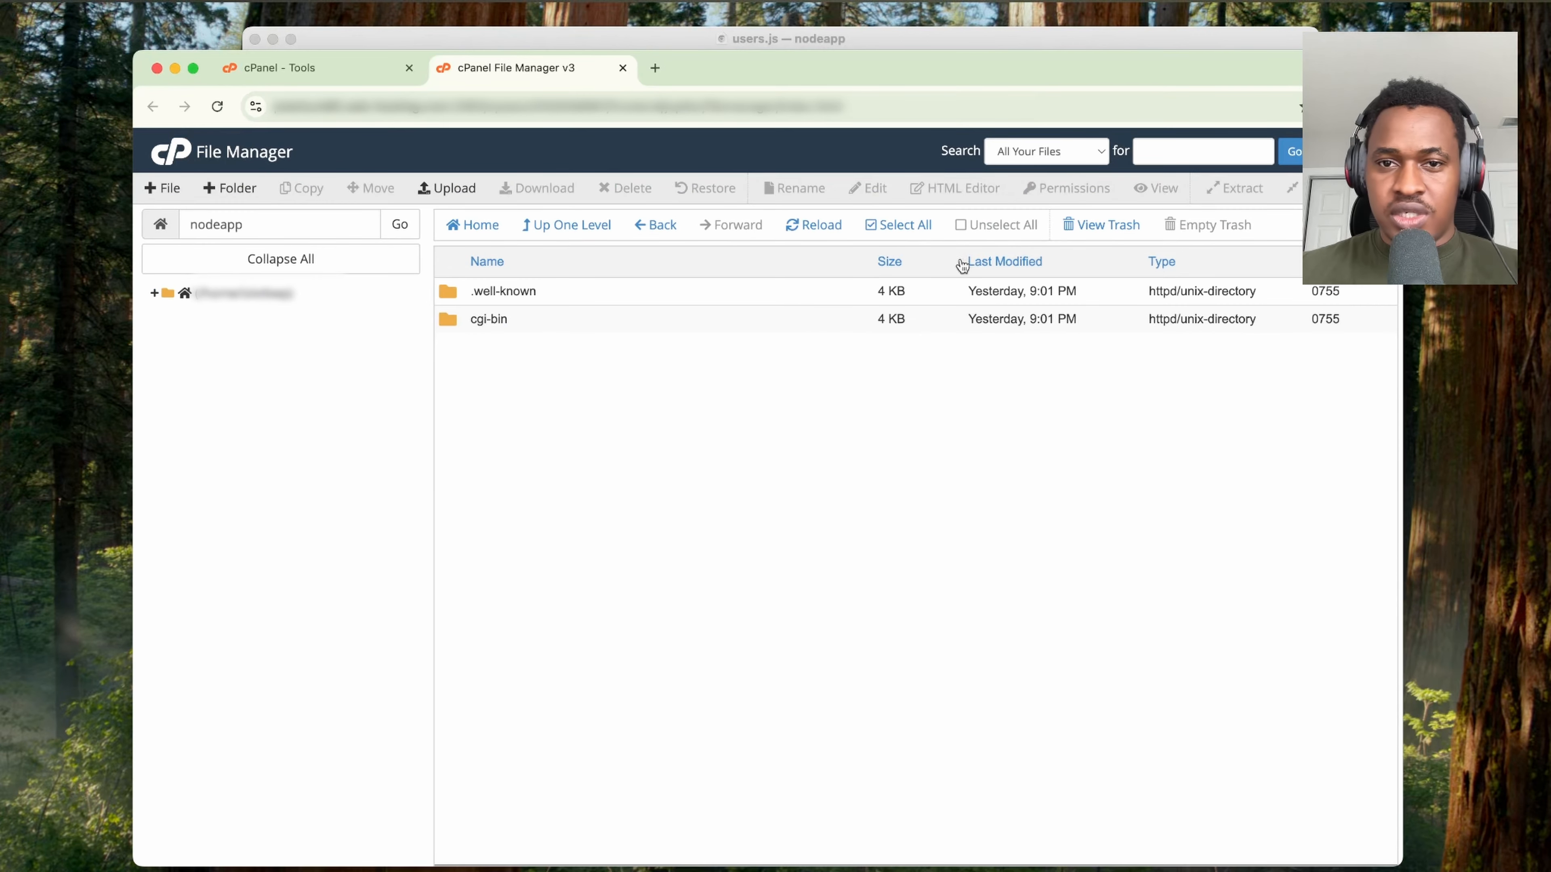
{"action": "left_click", "coordinate": [824, 230]}
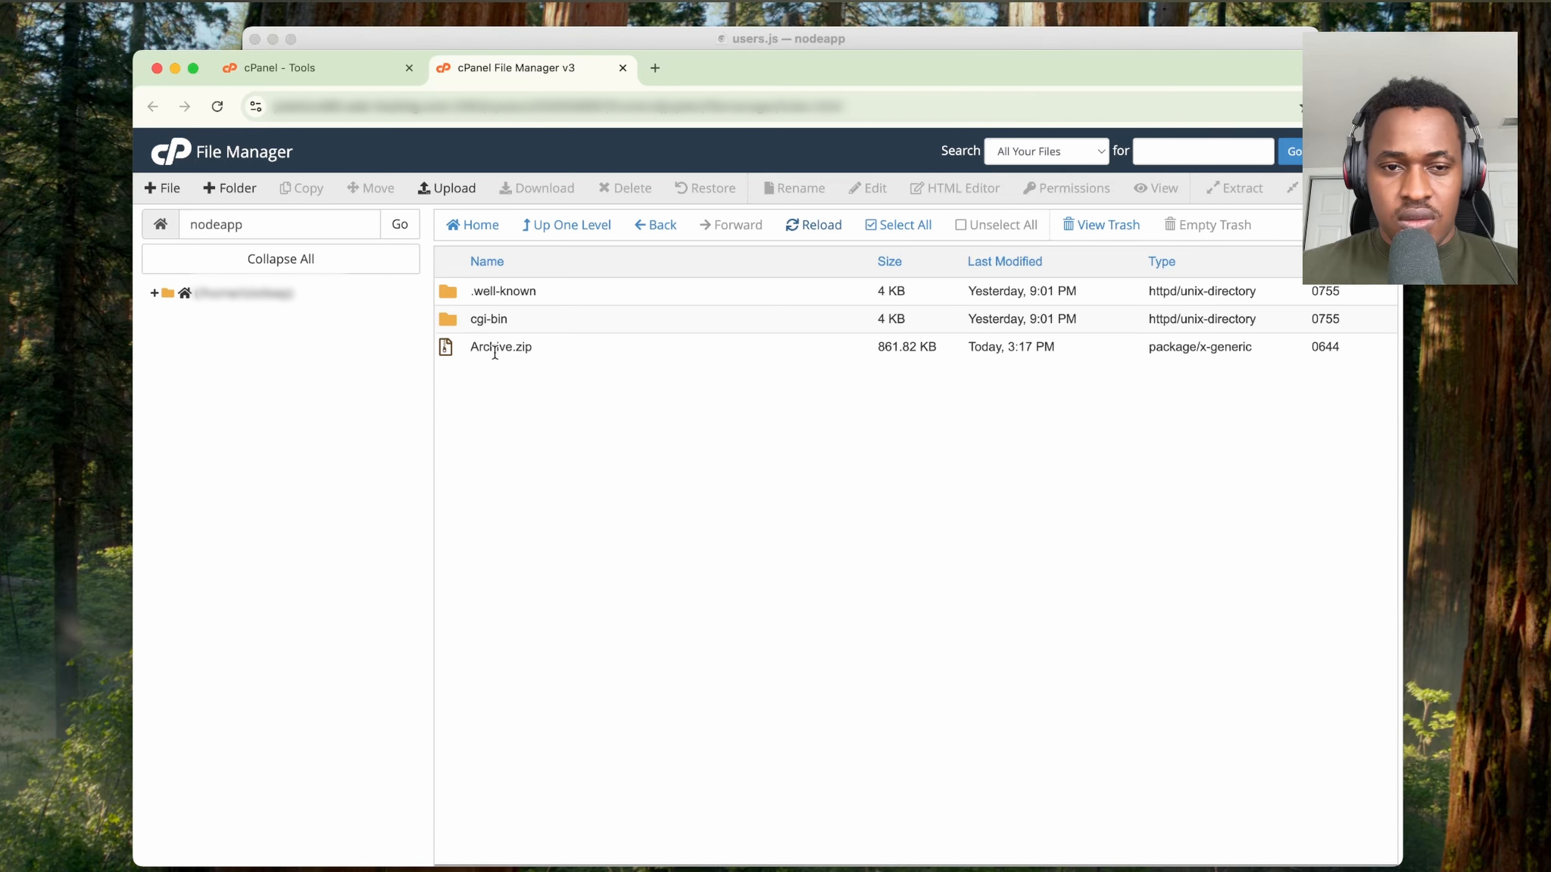
- Extract Archive.zip into /nodeapp and open the extracted bin folder
{"action": "left_click", "coordinate": [474, 347]}
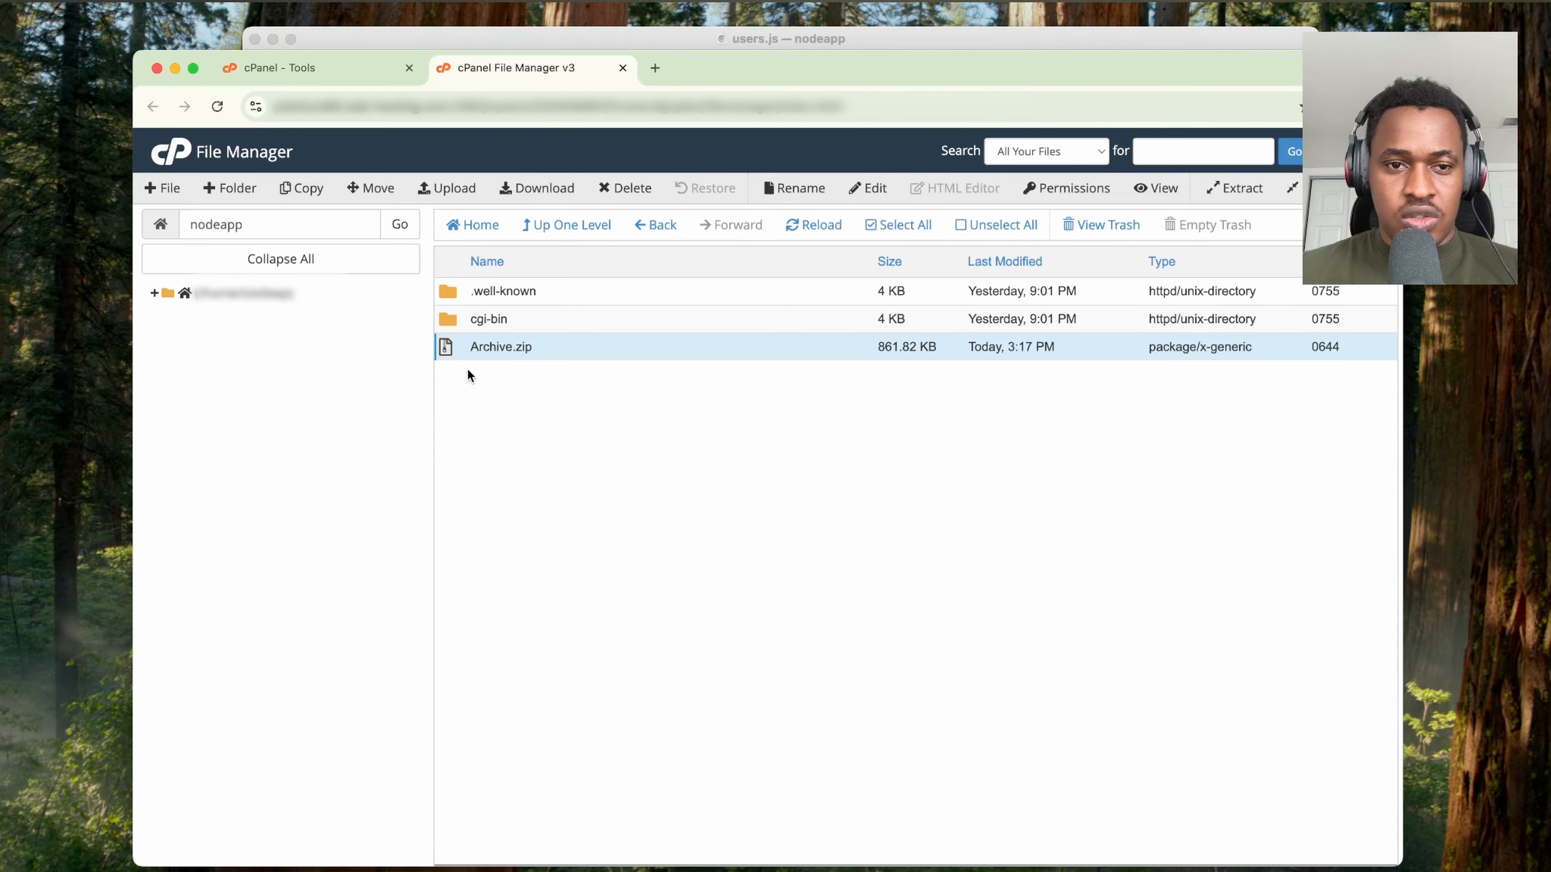
{"action": "right_click", "coordinate": [478, 339]}
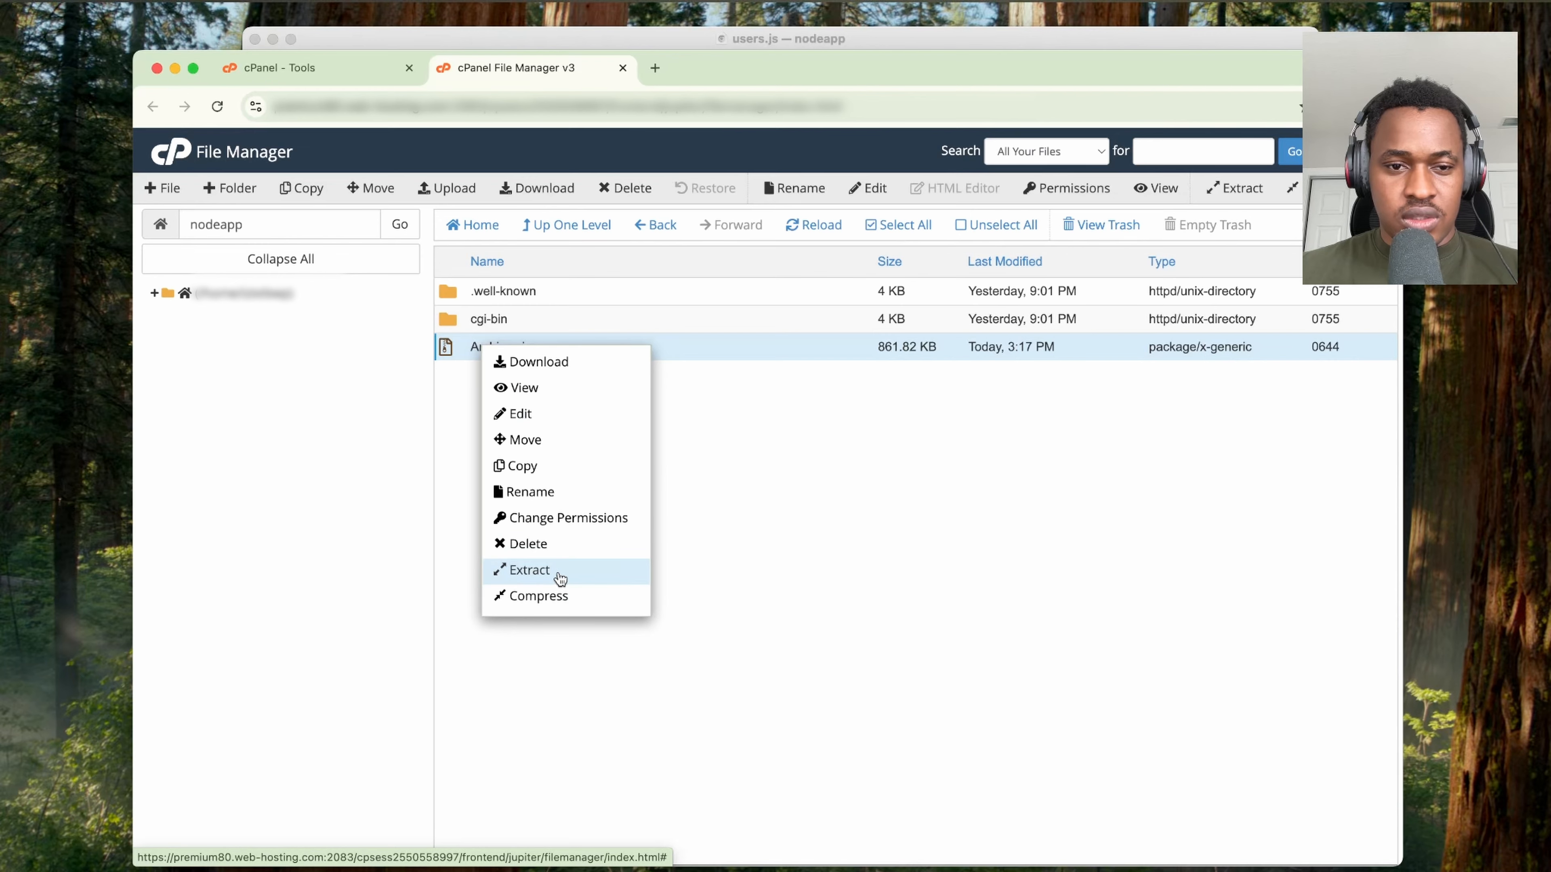
{"action": "left_click", "coordinate": [529, 570]}
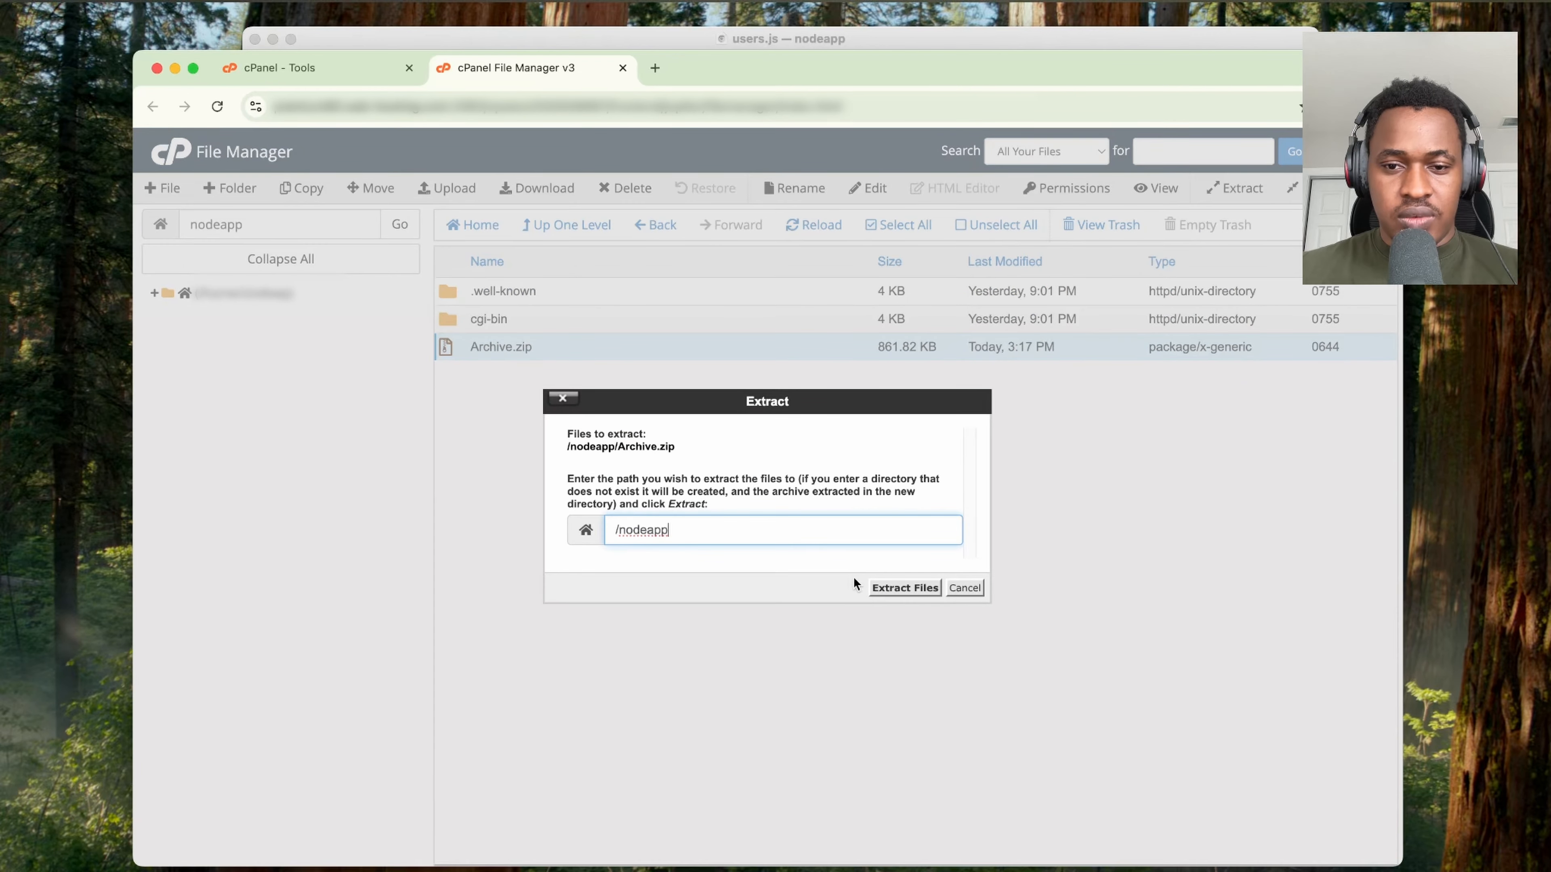
{"action": "left_click", "coordinate": [877, 587]}
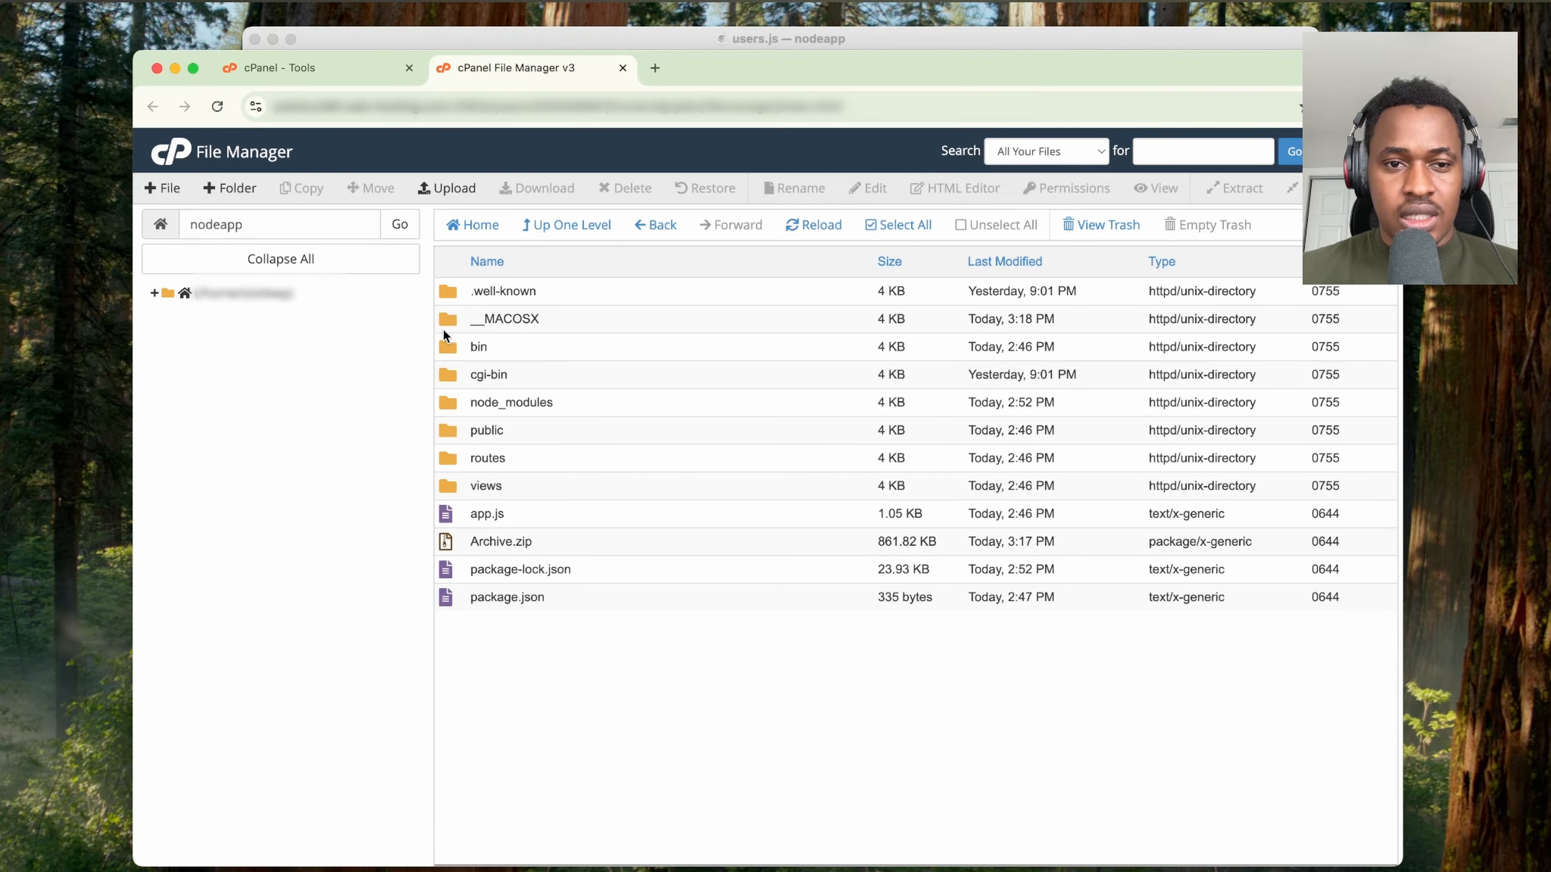
{"action": "double_click", "coordinate": [447, 346]}
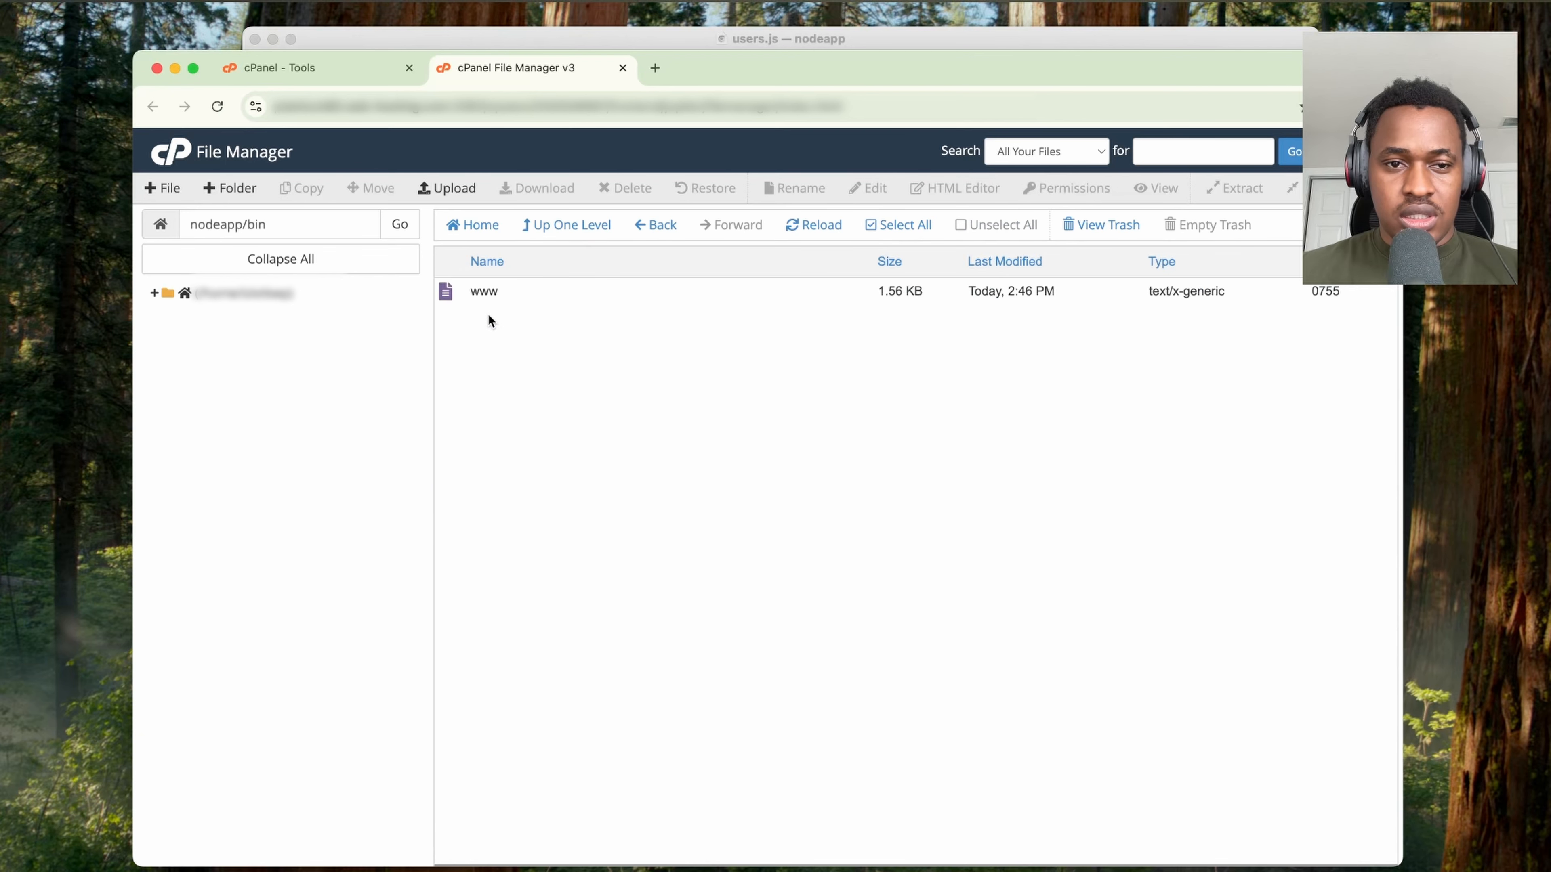
- Return to the cPanel tools, search for "node", open Setup Node.js App and start creating a new application
{"action": "key", "text": "ctrl+shift+Tab"}
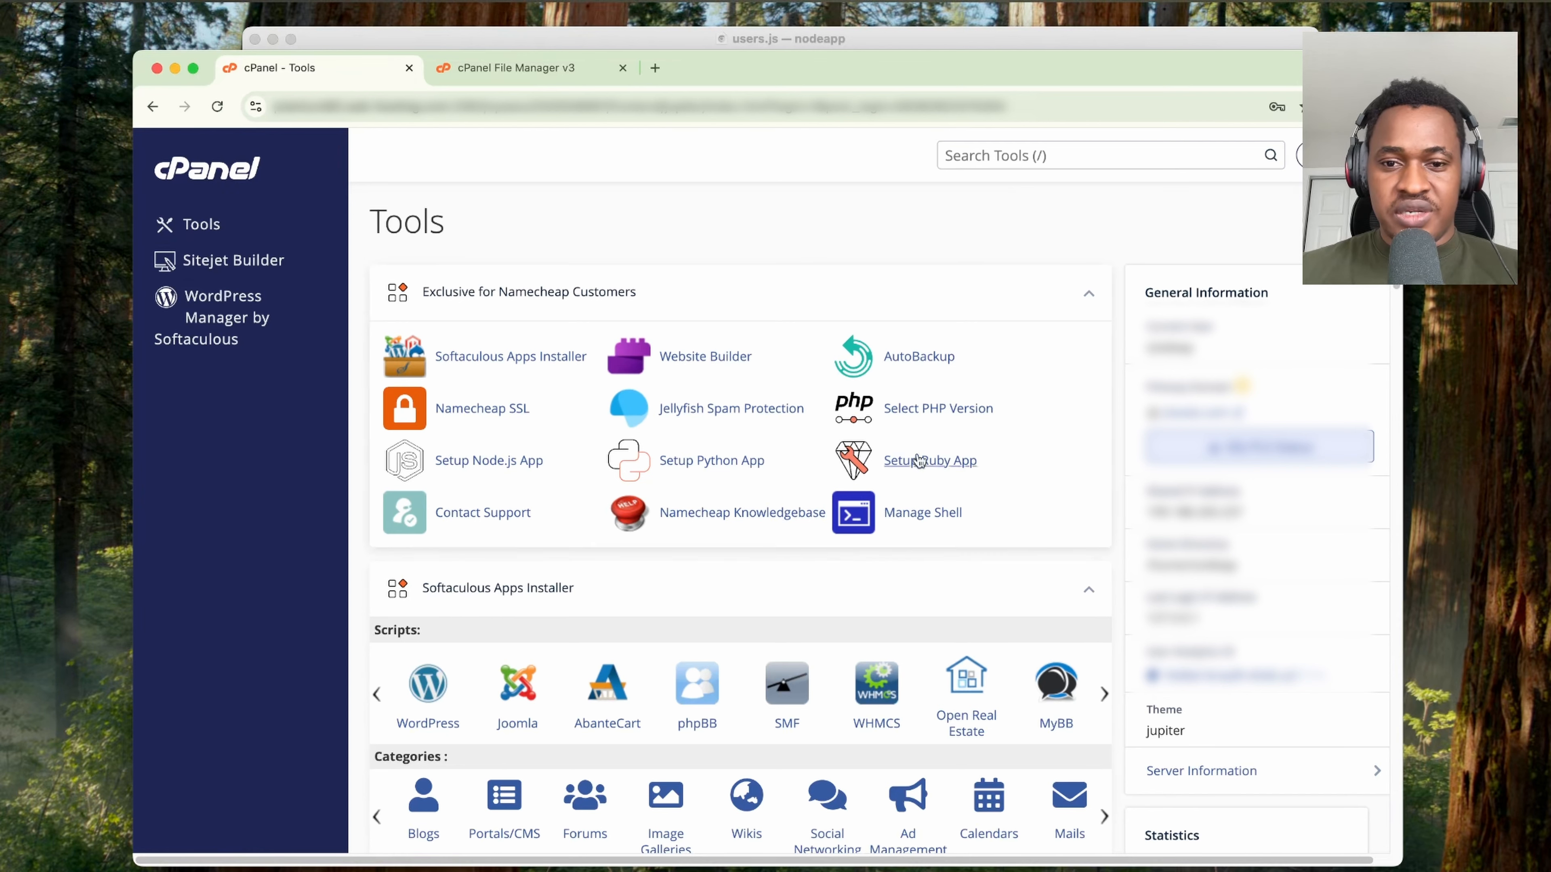
{"action": "left_click", "coordinate": [1053, 155]}
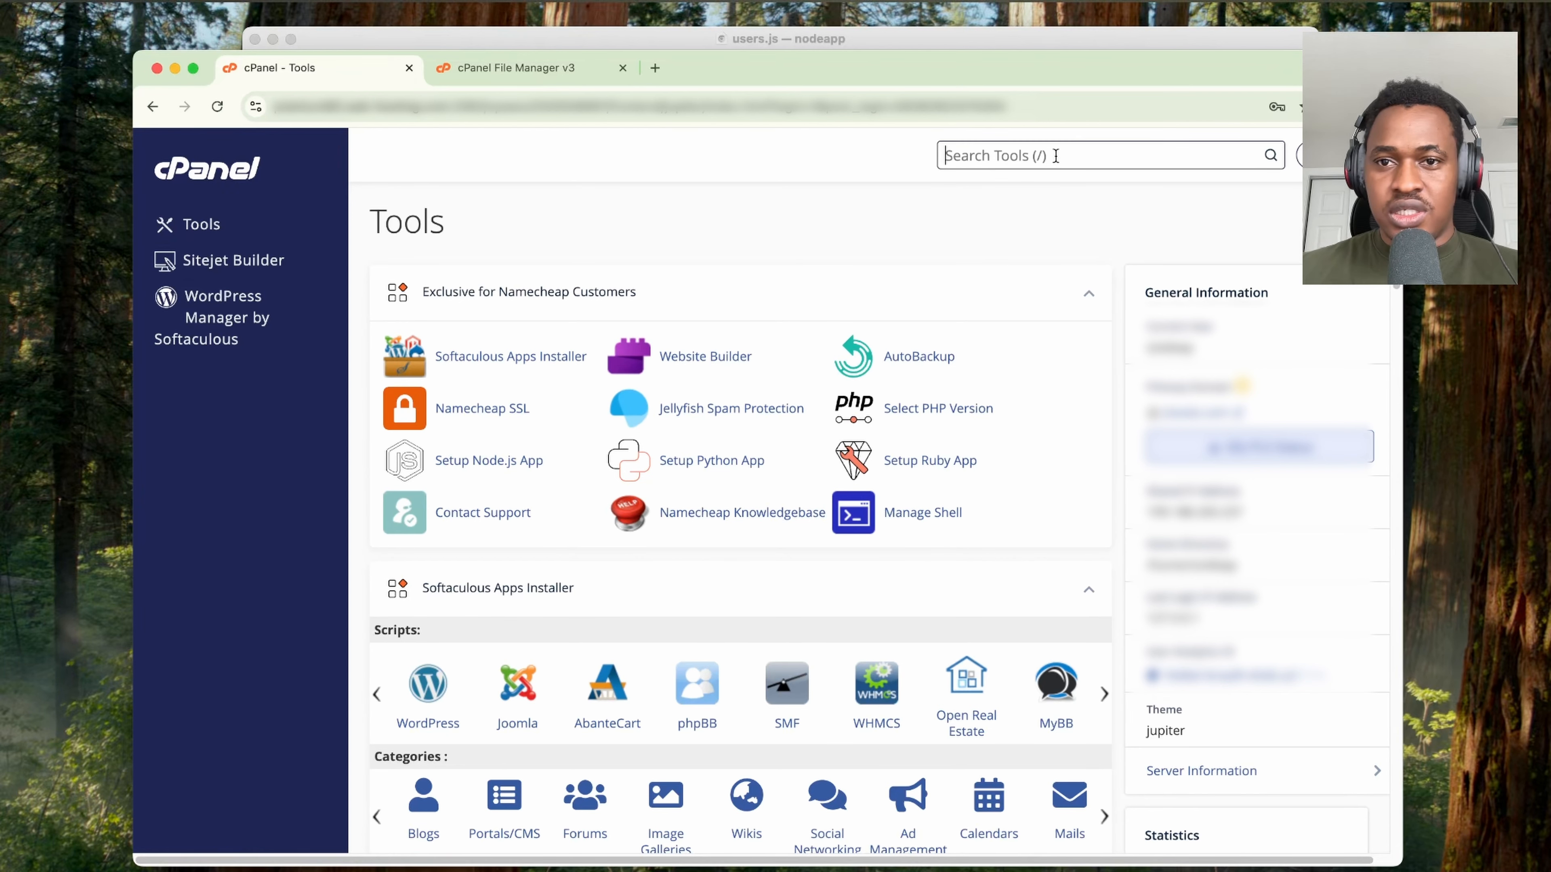
{"action": "type", "text": "node"}
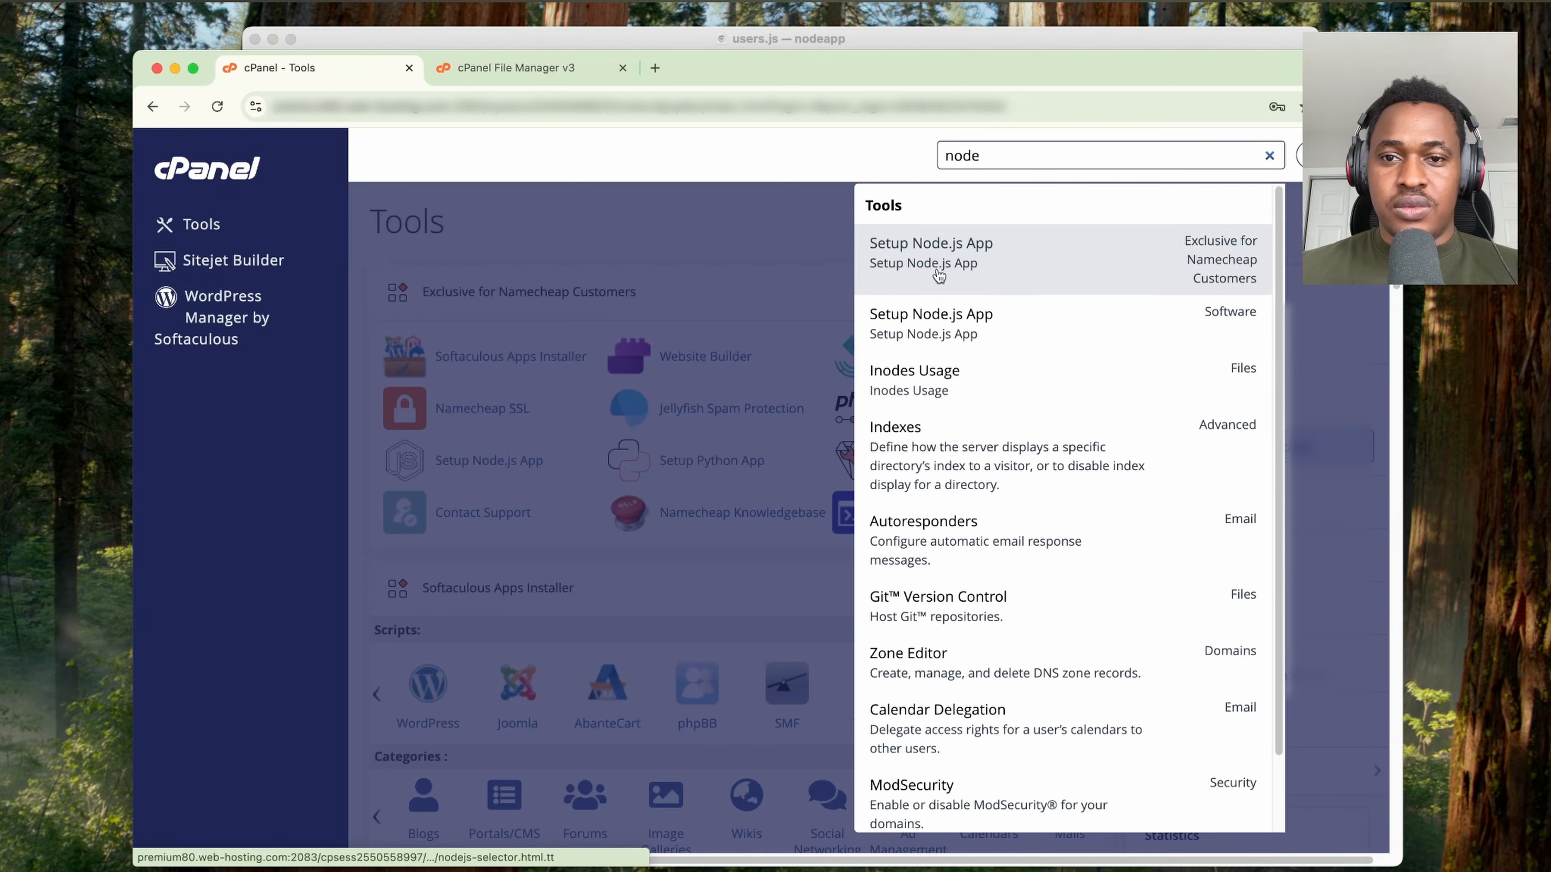
{"action": "left_click", "coordinate": [992, 267]}
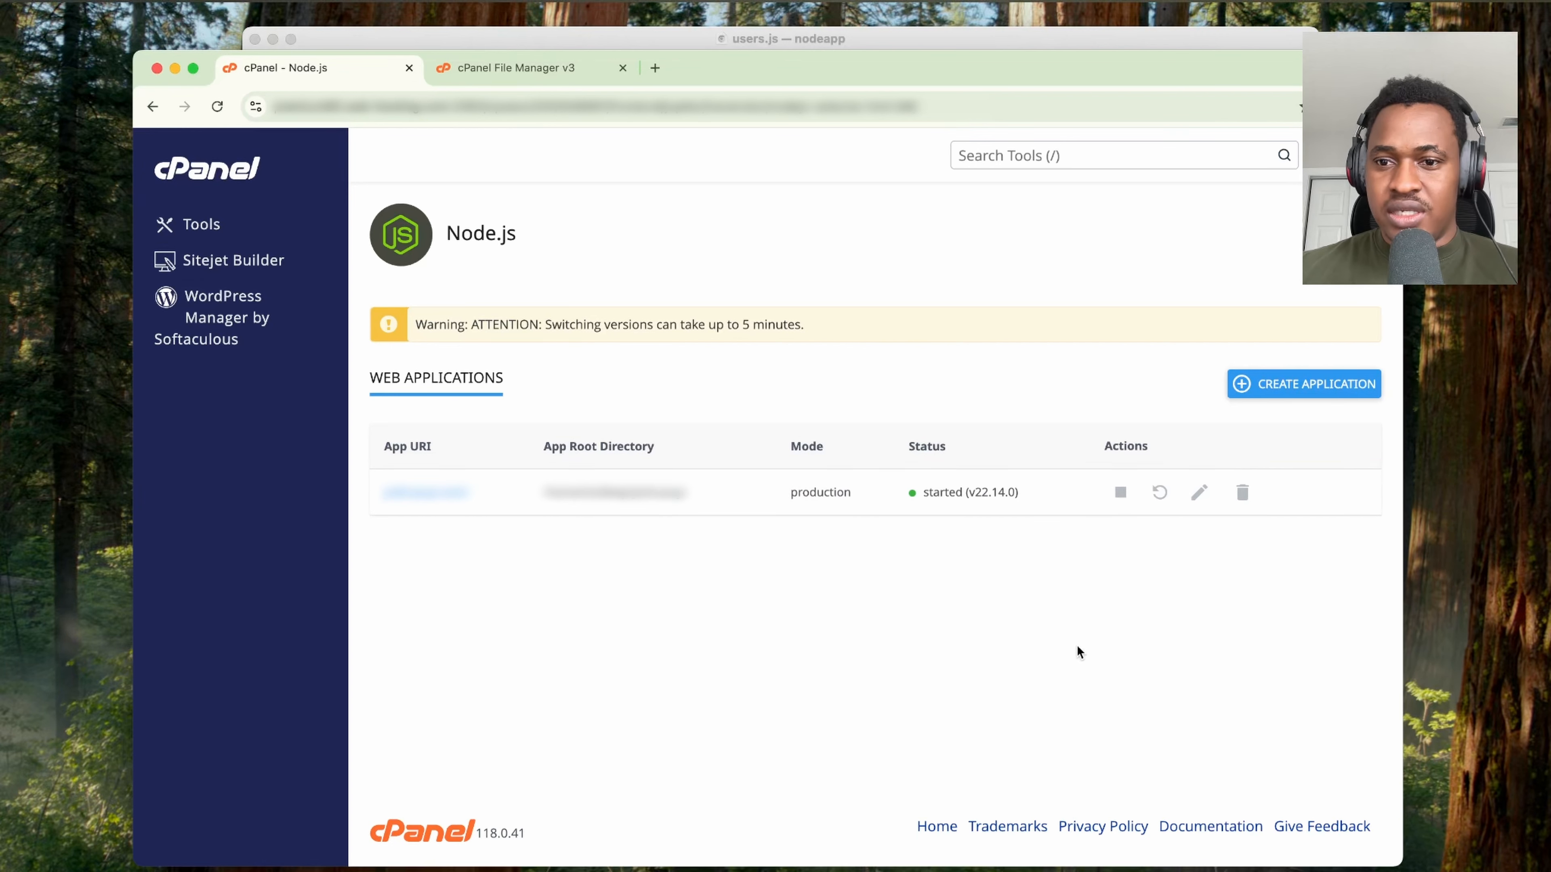
{"action": "left_click", "coordinate": [1297, 386]}
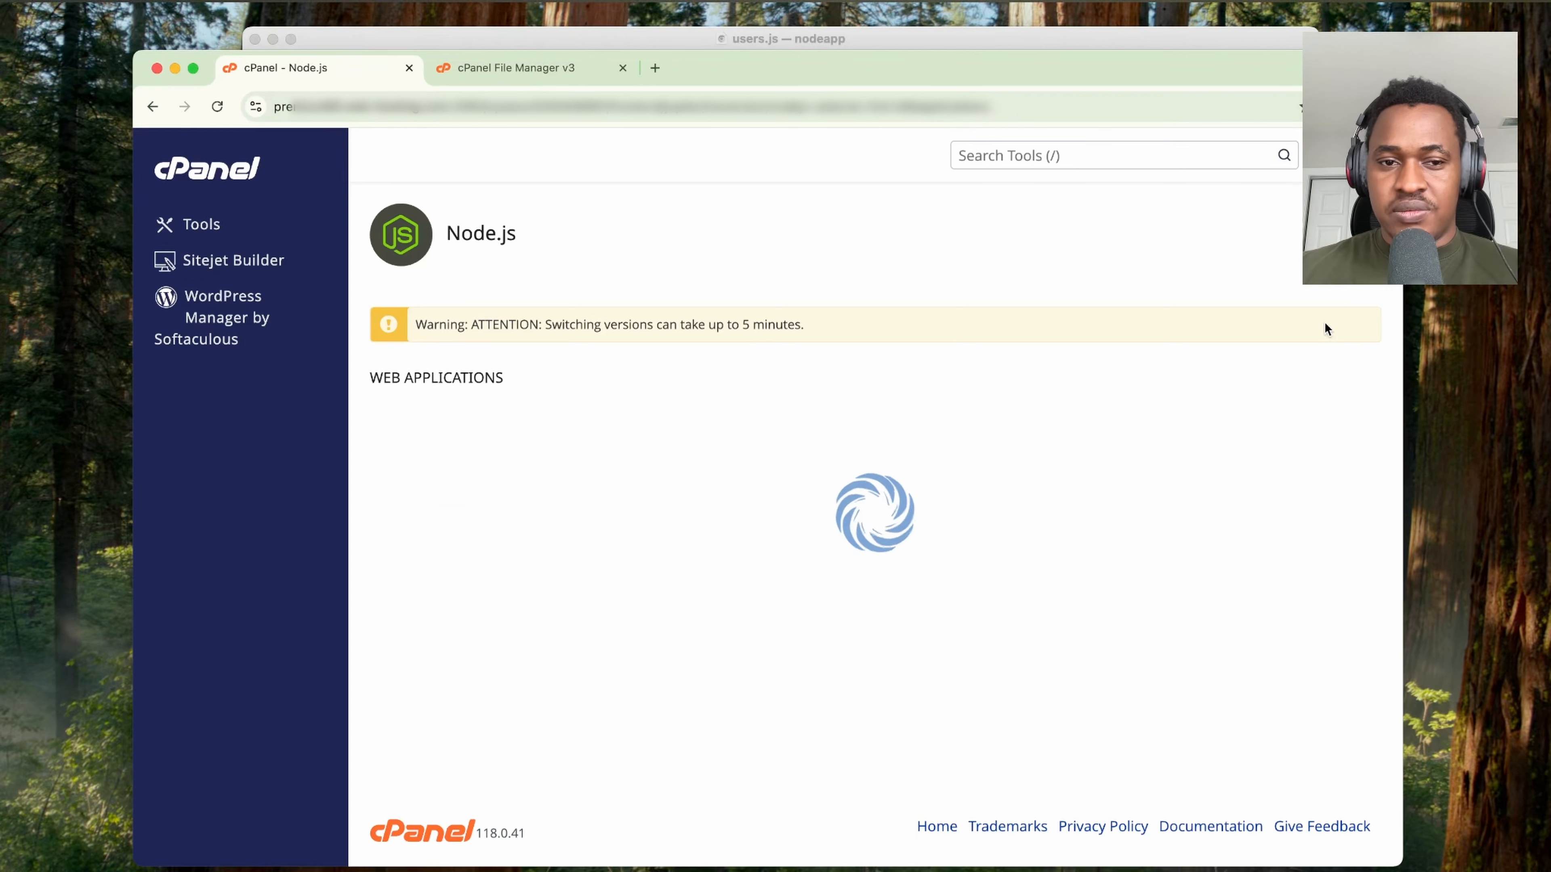
- Set the new application's Node.js version to 22.14.0 and its application mode to Production
{"action": "scroll", "coordinate": [650, 391], "scroll_direction": "down", "scroll_amount": 4}
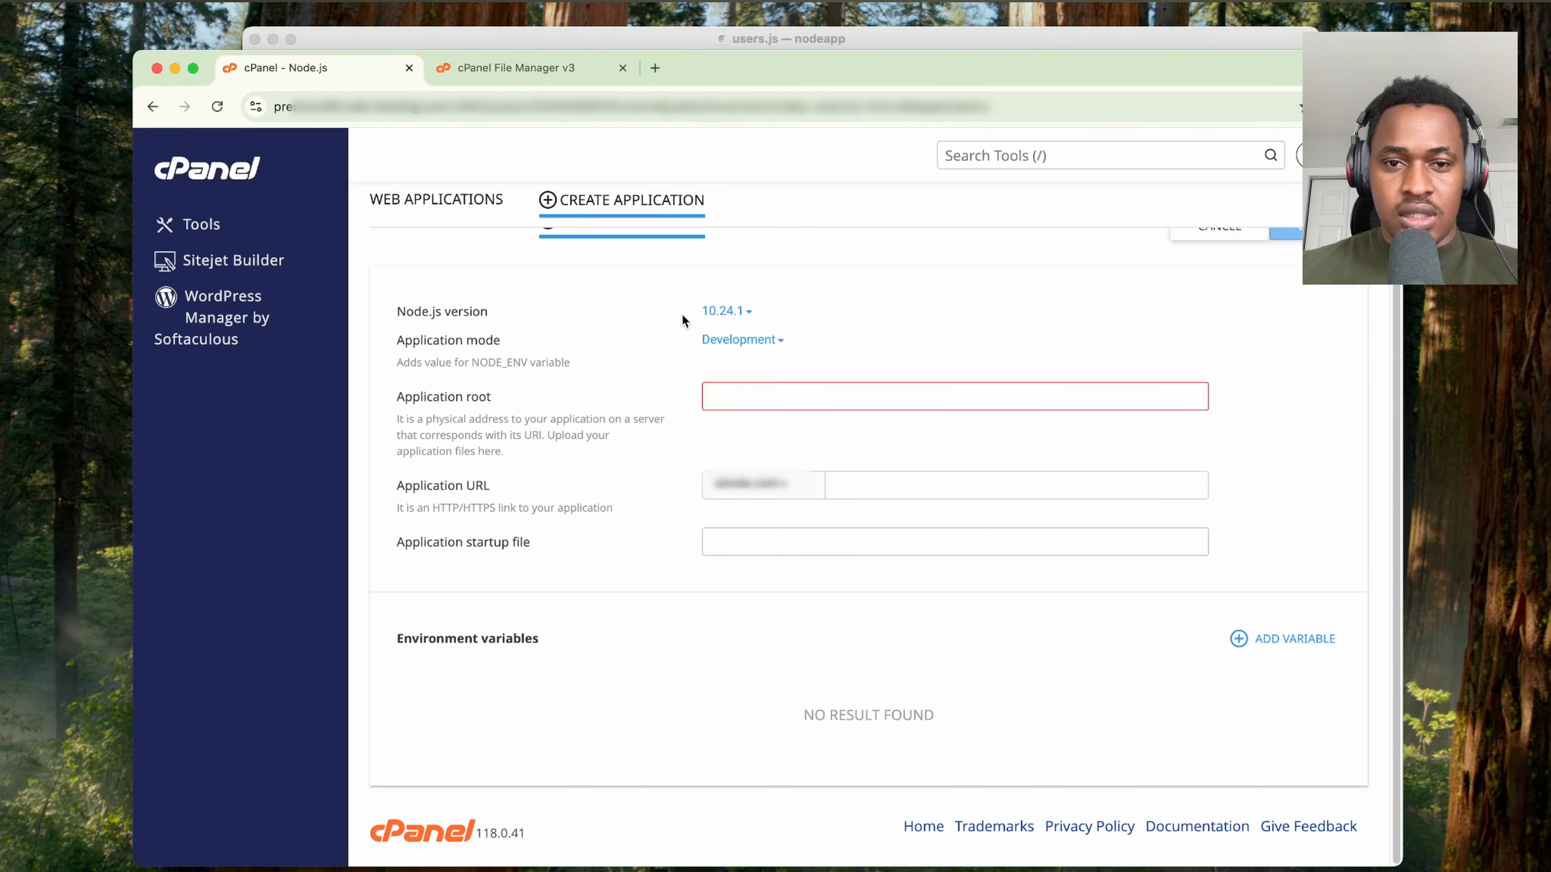
{"action": "scroll", "coordinate": [452, 324], "scroll_direction": "up", "scroll_amount": 4}
{"action": "scroll", "coordinate": [564, 370], "scroll_direction": "down", "scroll_amount": 2}
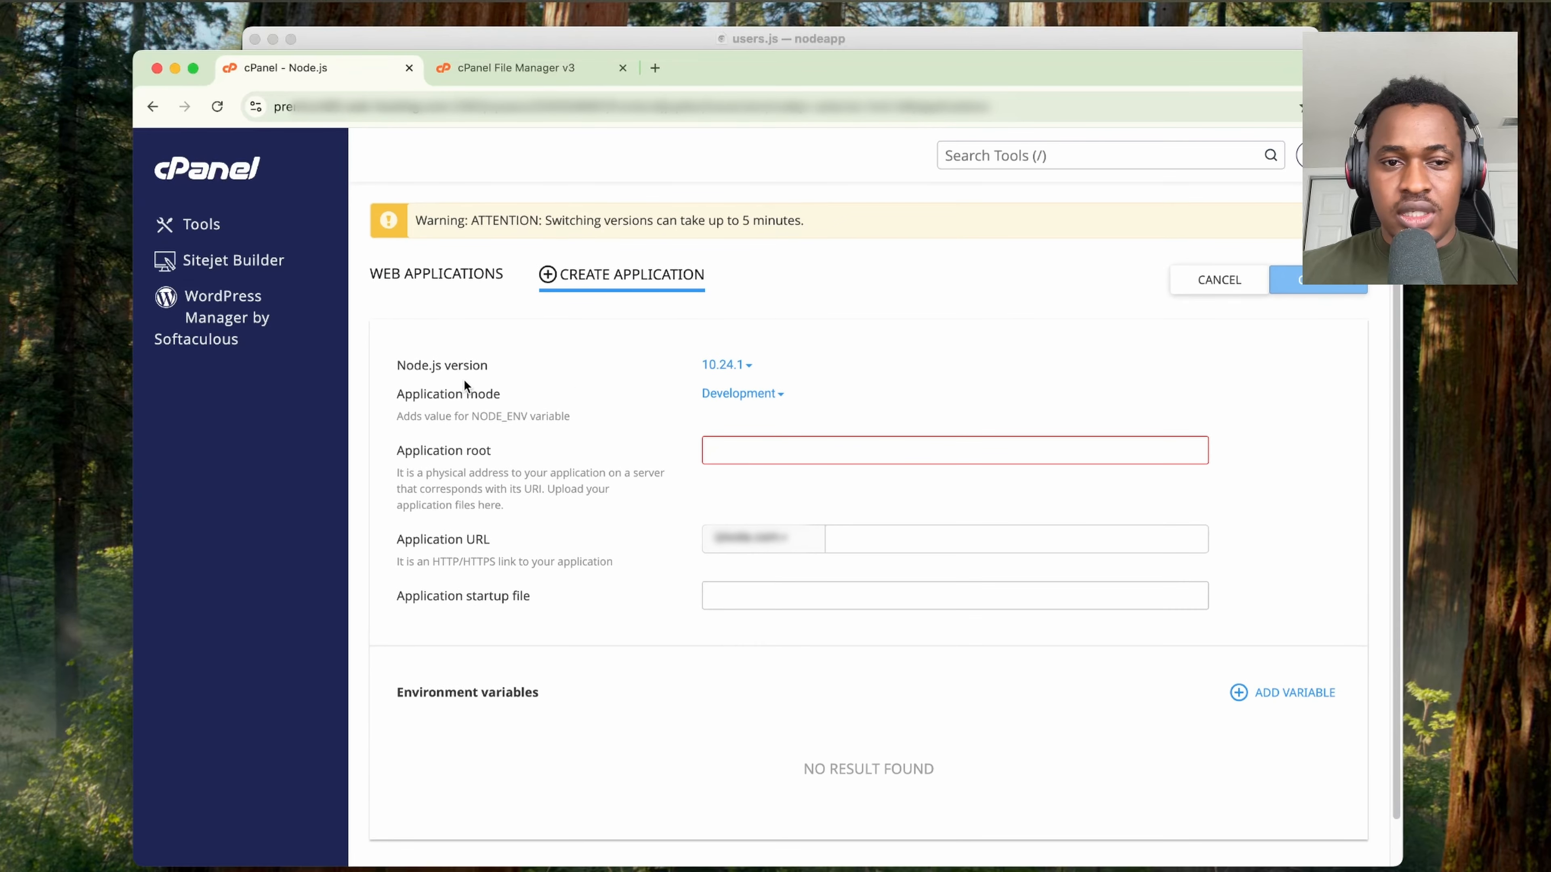
{"action": "left_click", "coordinate": [735, 366]}
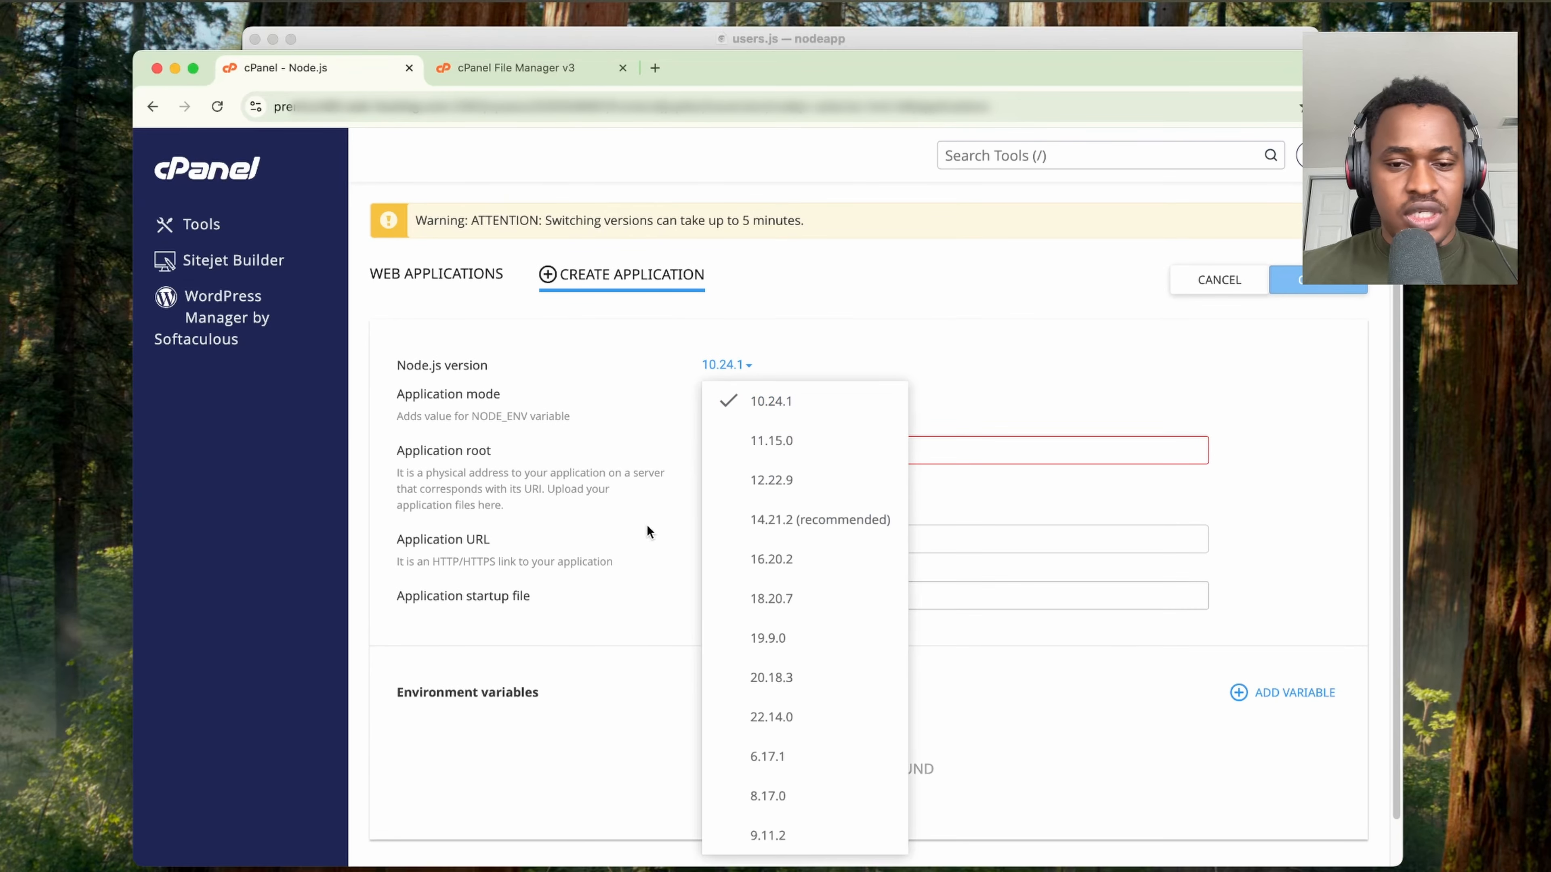
{"action": "scroll", "coordinate": [799, 580], "scroll_direction": "down", "scroll_amount": 1}
{"action": "left_click", "coordinate": [772, 700]}
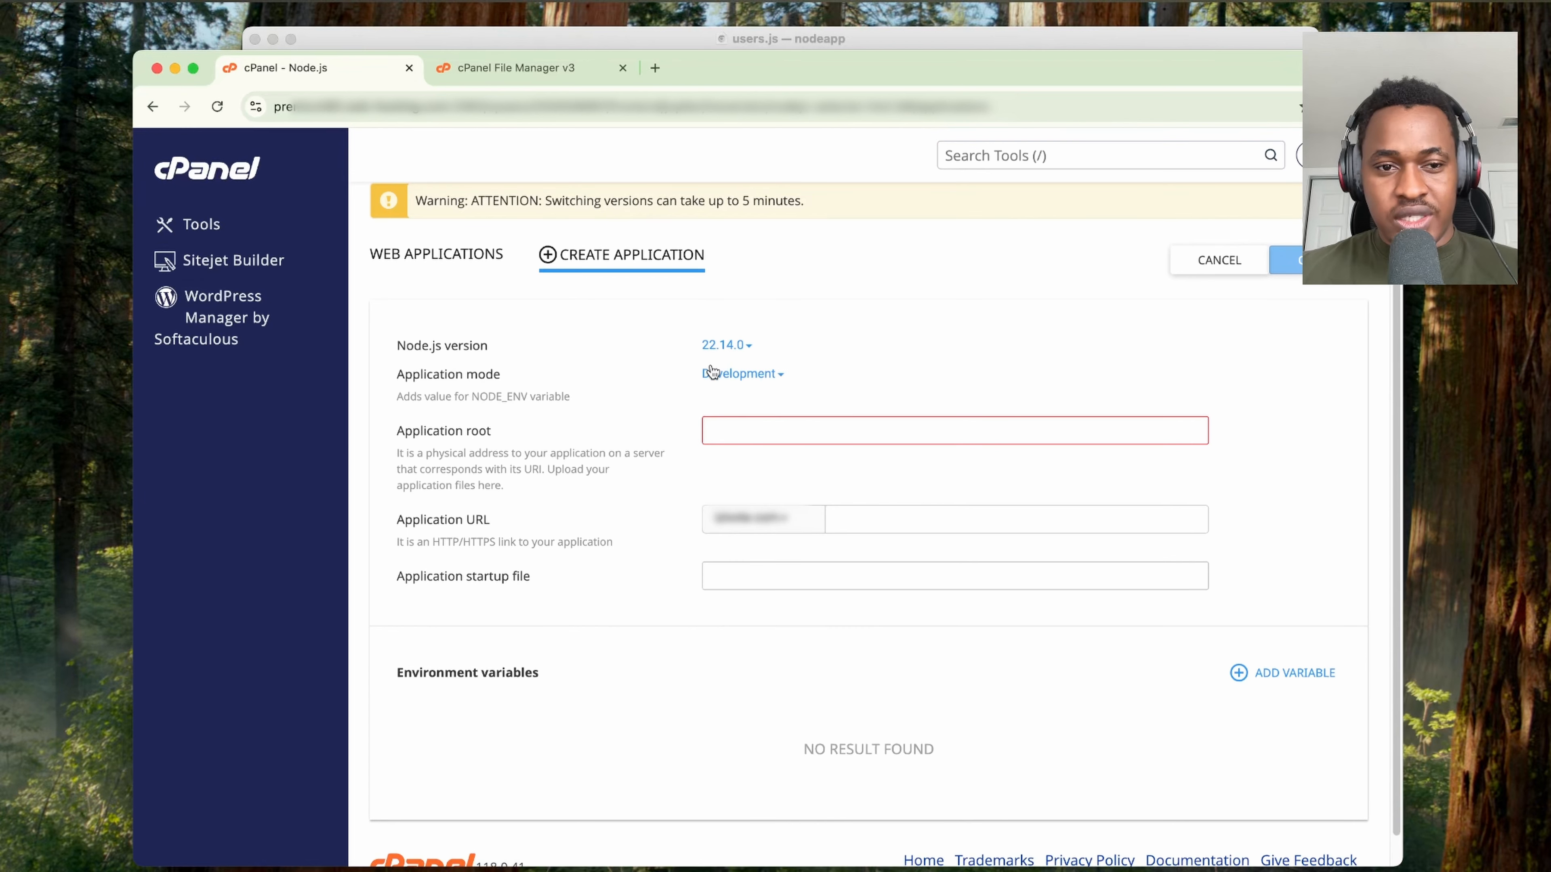
{"action": "left_click", "coordinate": [784, 375]}
{"action": "left_click", "coordinate": [792, 462]}
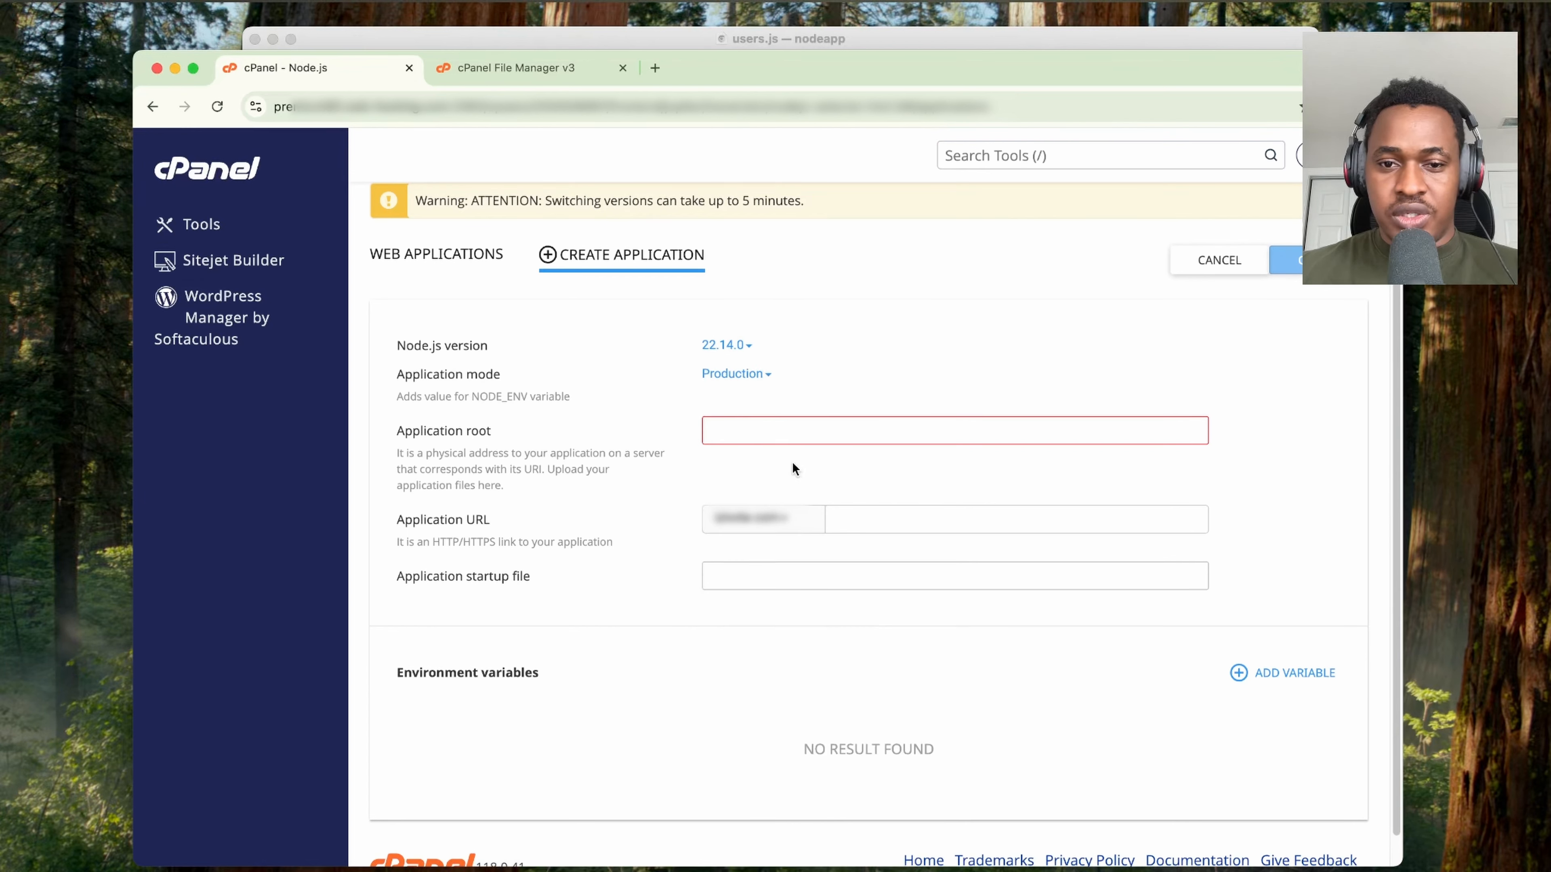
- Set the application root to nodeapp and choose the "node" subdomain as the application URL
{"action": "left_click", "coordinate": [711, 435]}
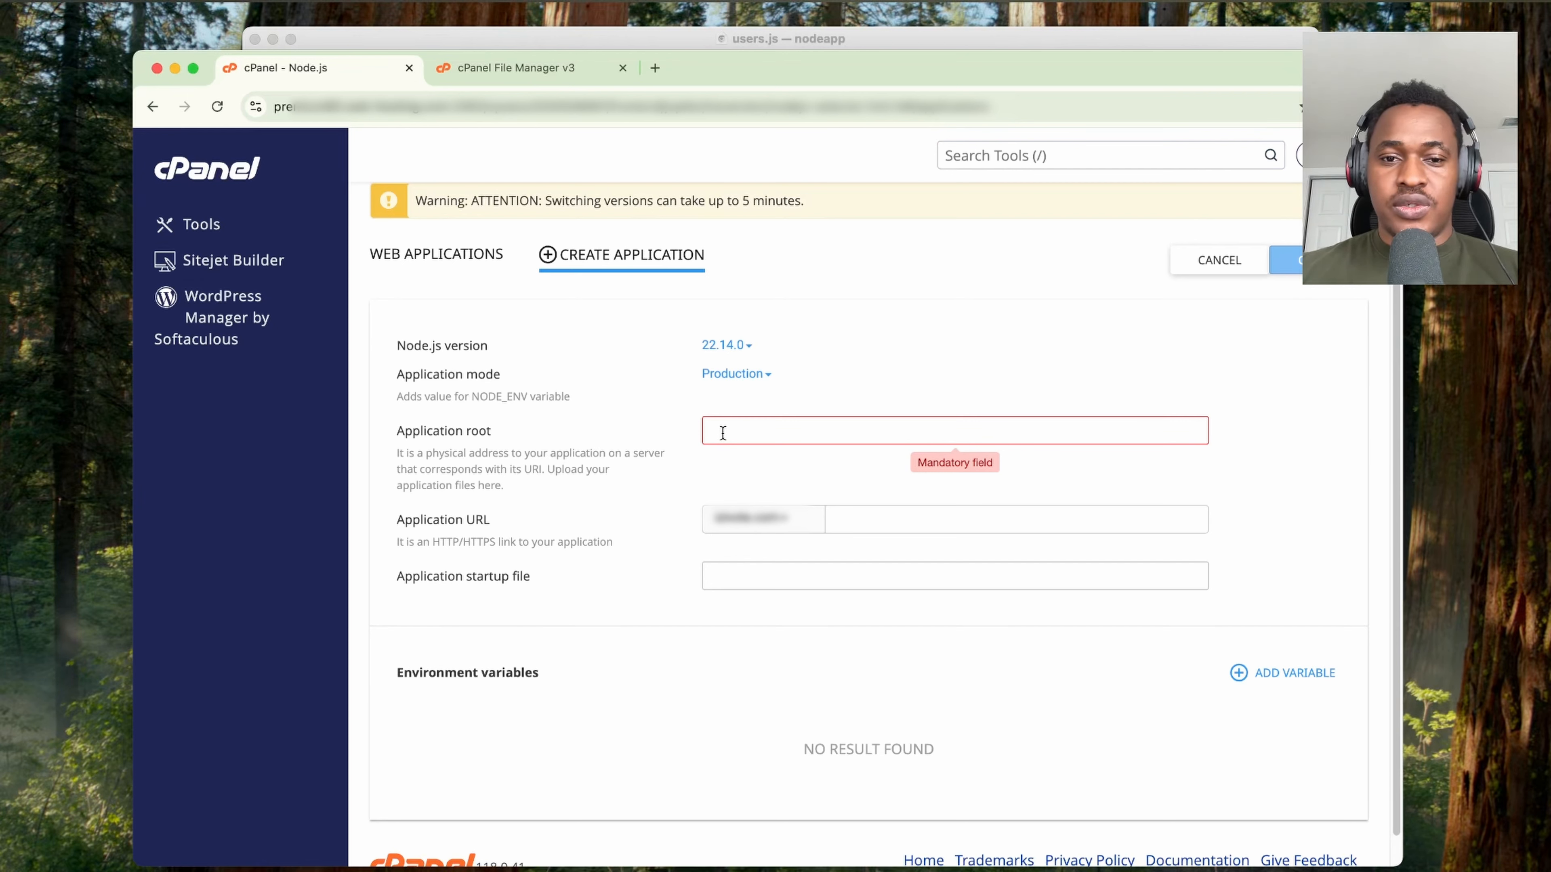
{"action": "left_click", "coordinate": [733, 432]}
{"action": "type", "text": "nodea"}
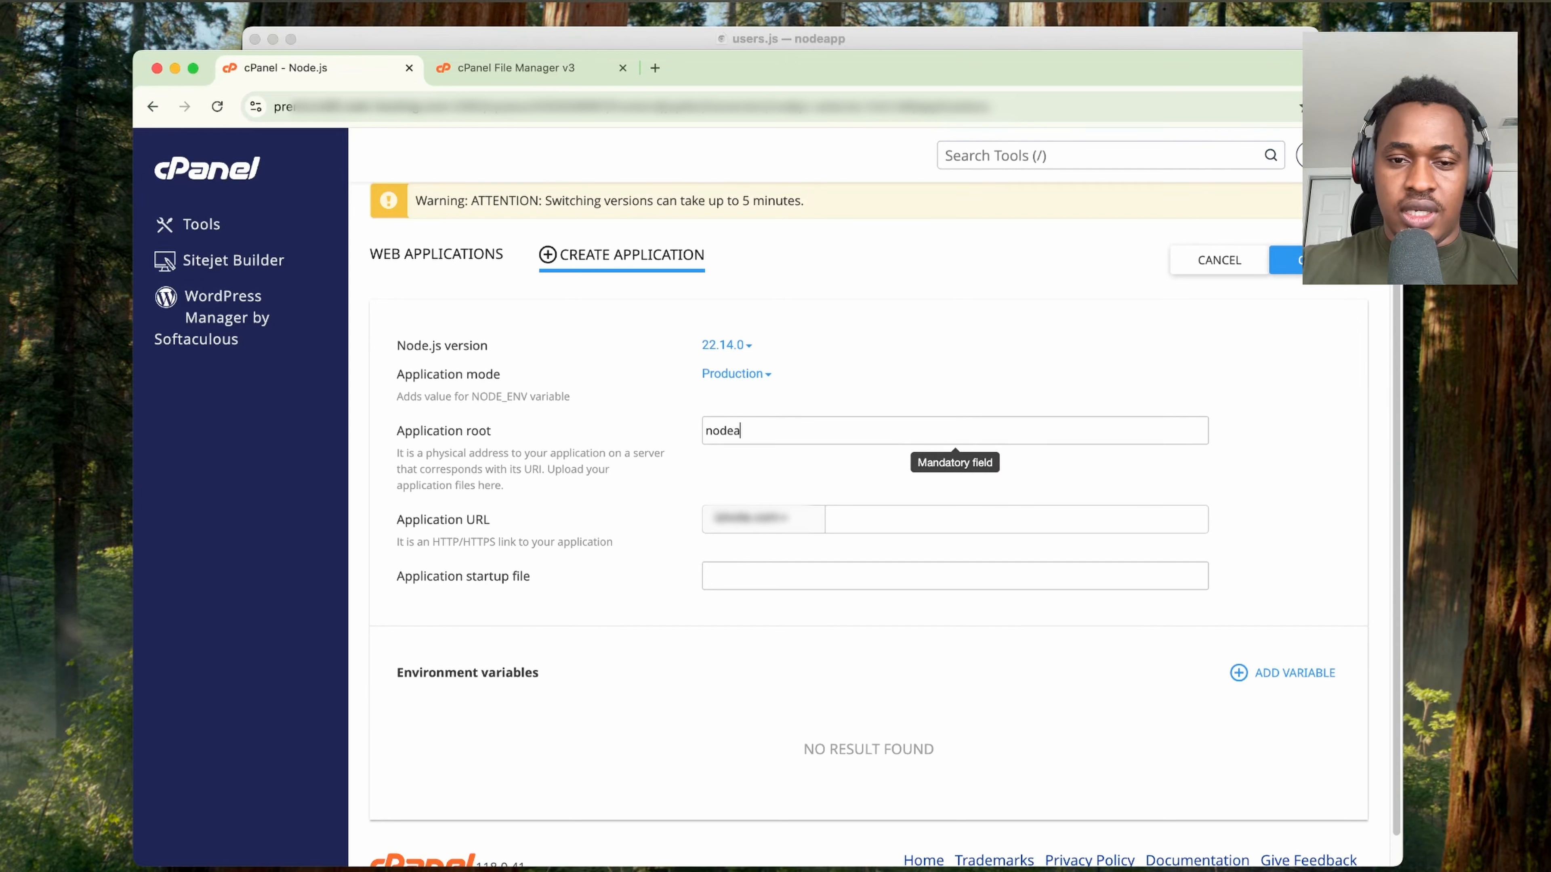
{"action": "type", "text": "pp"}
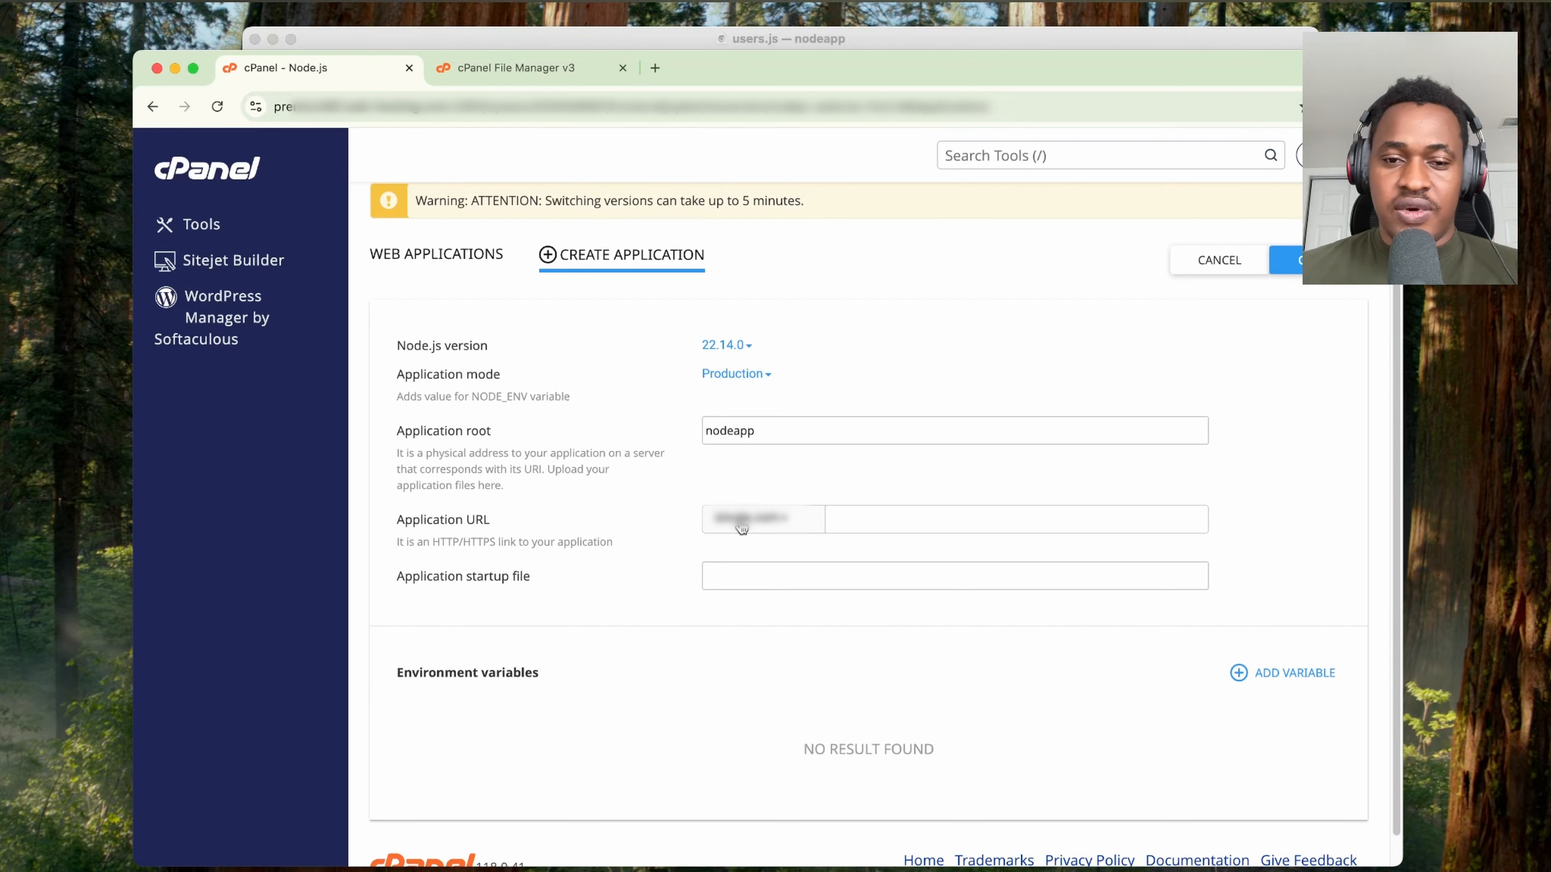
{"action": "left_click", "coordinate": [771, 526]}
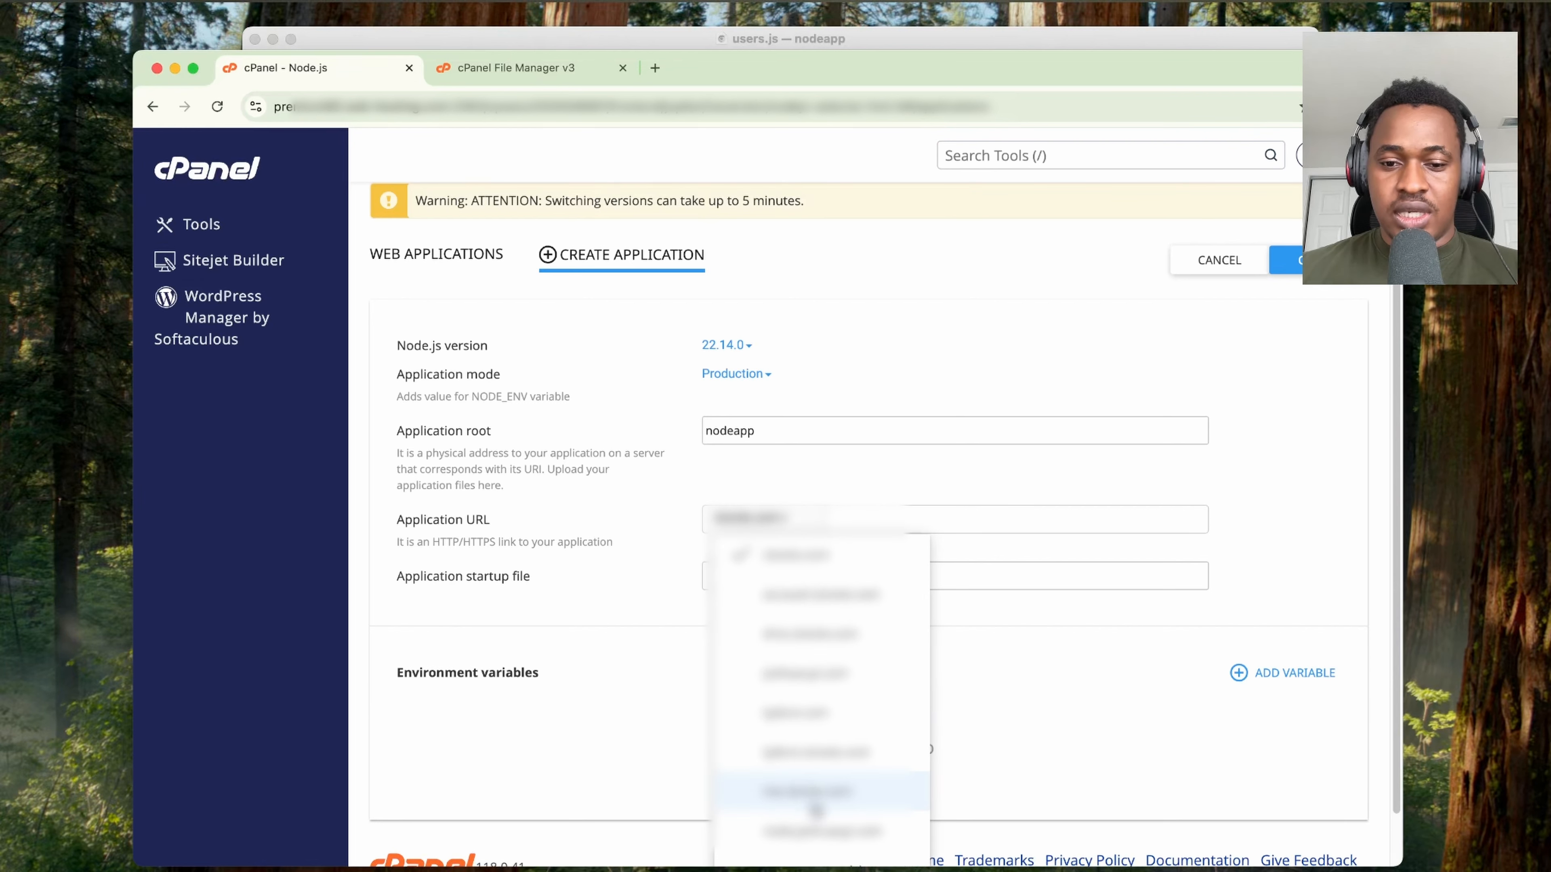
{"action": "left_click", "coordinate": [817, 831]}
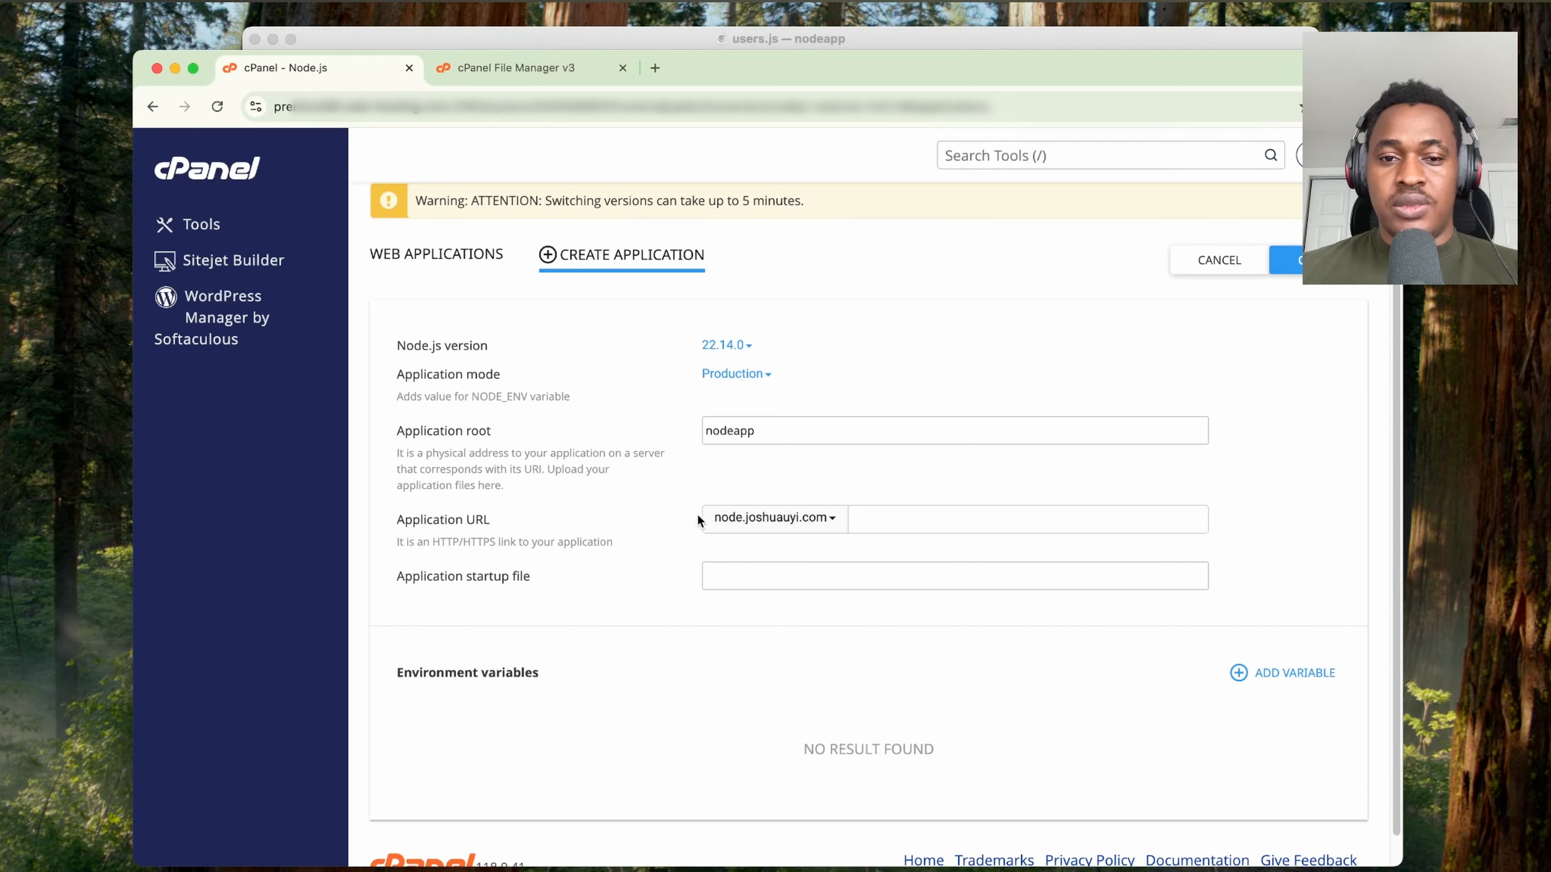
{"action": "left_click_drag", "start_coordinate": [703, 430], "coordinate": [806, 439]}
{"action": "left_click", "coordinate": [806, 439]}
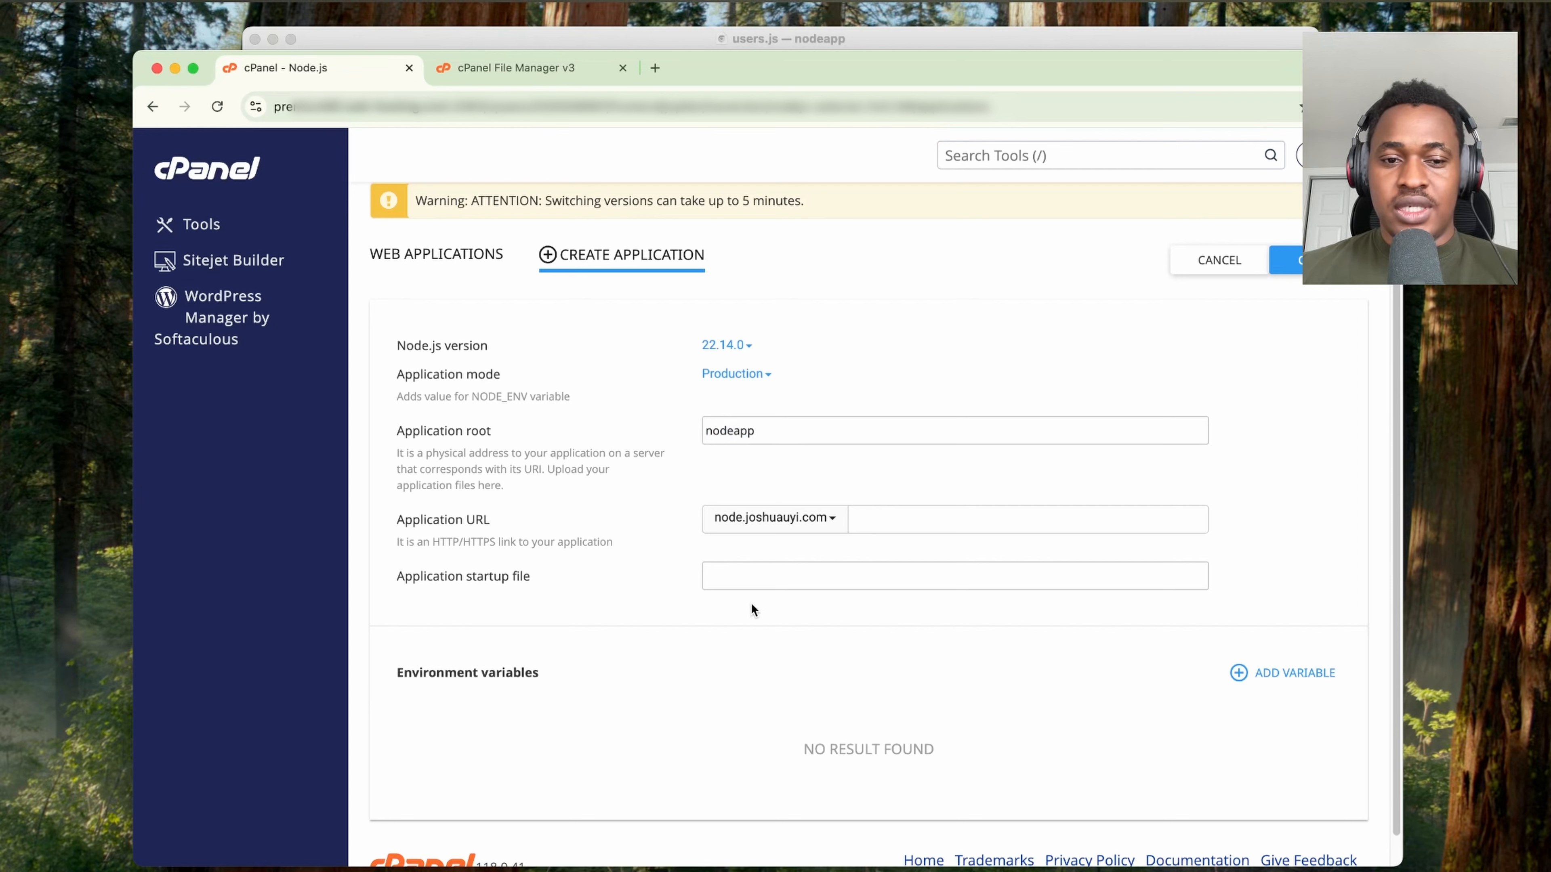
{"action": "left_click", "coordinate": [752, 574]}
{"action": "type", "text": "bin"}
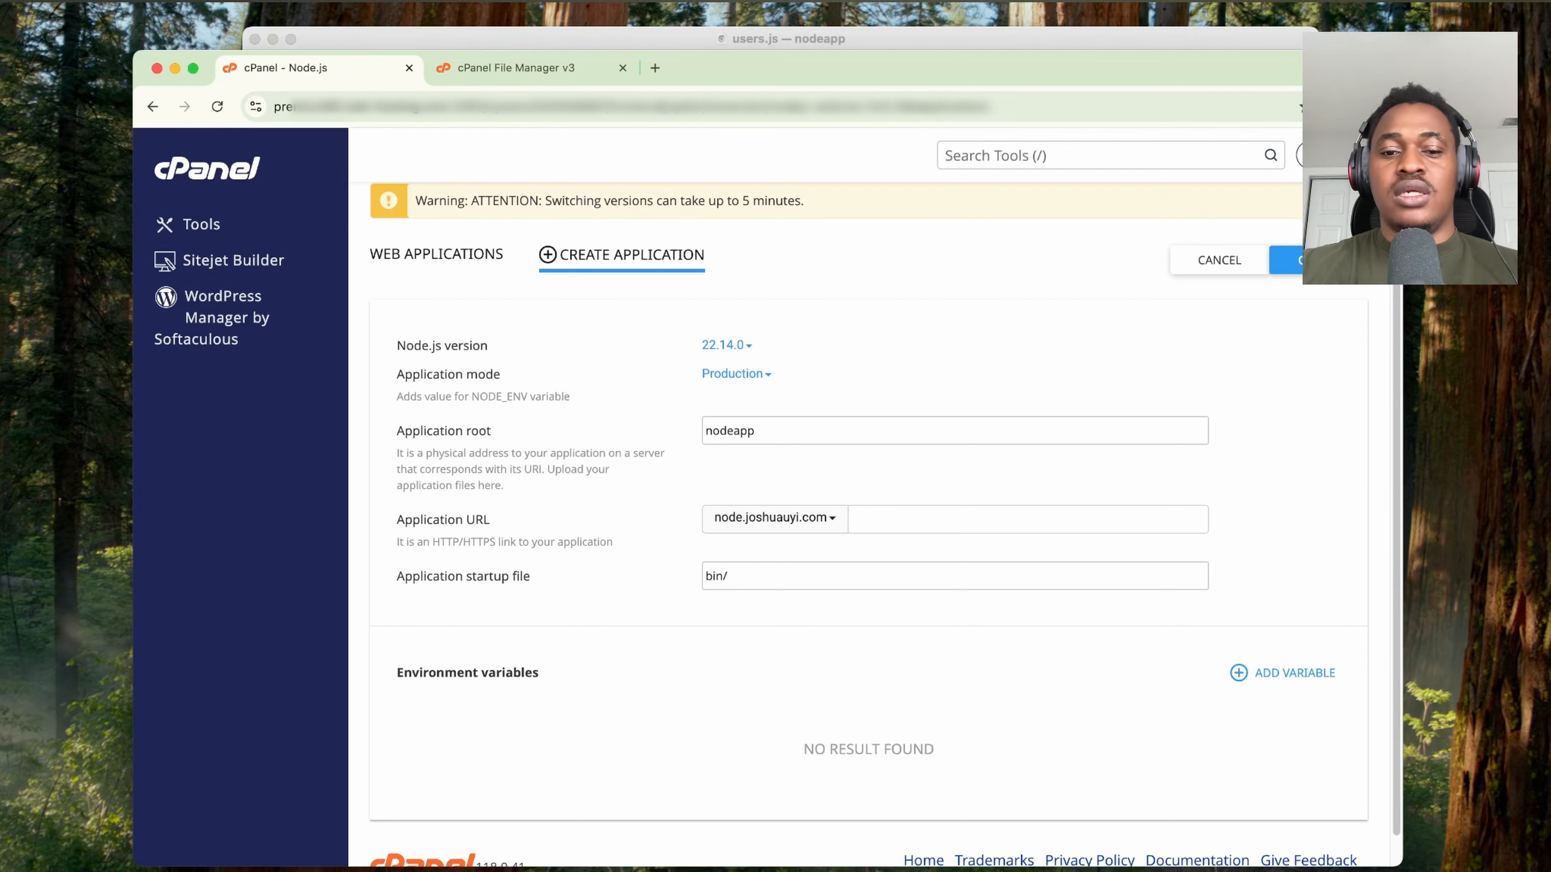
{"action": "type", "text": "/www"}
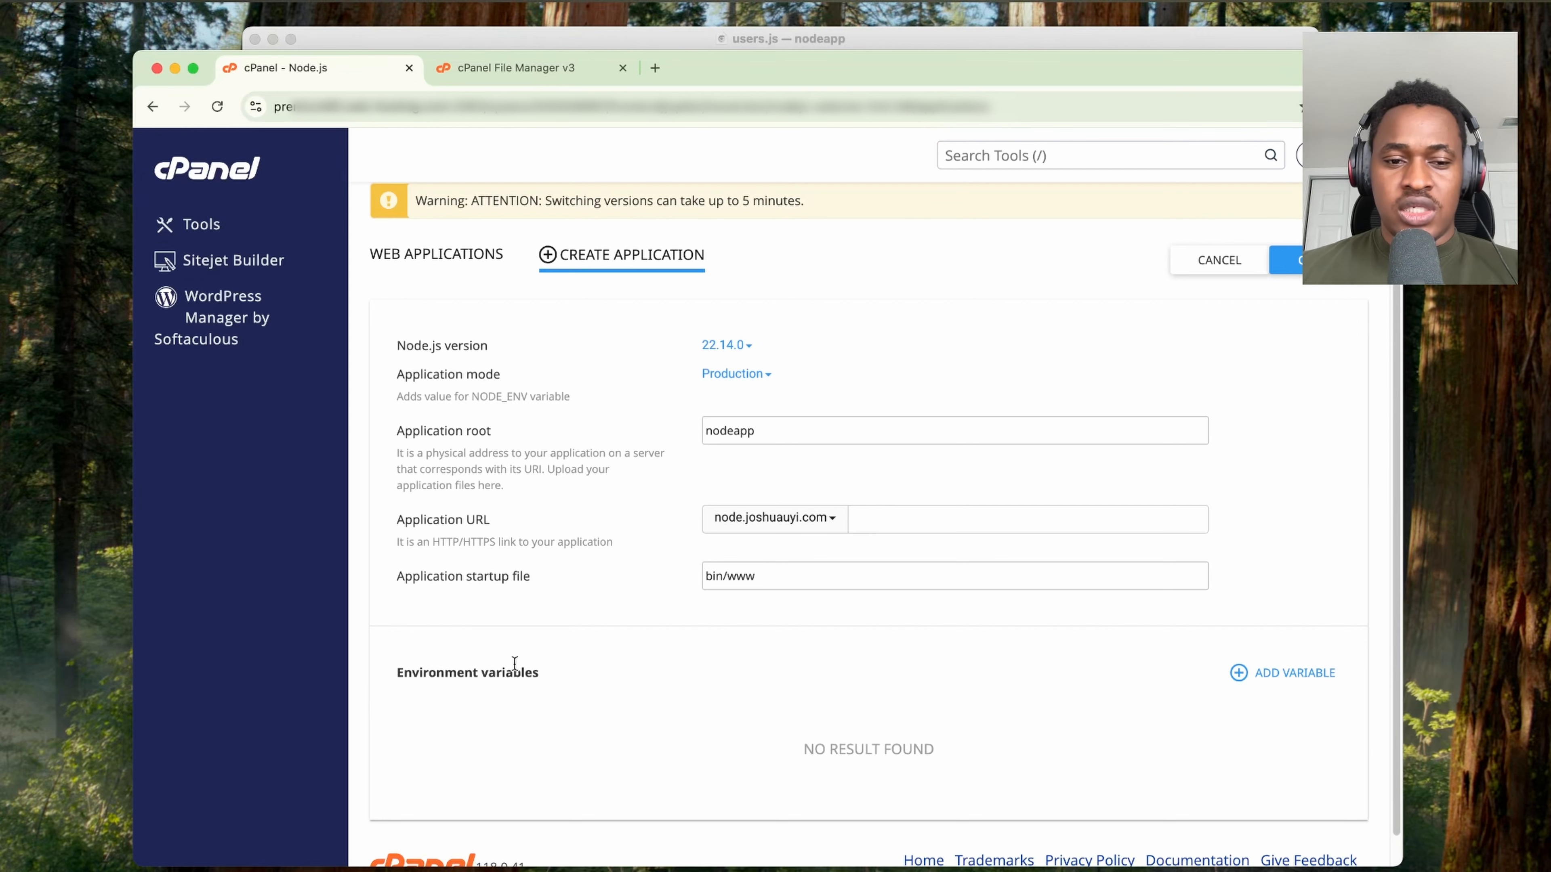
- Check the Node.js version, application mode, root, URL and startup file, and create the application
{"action": "scroll", "coordinate": [434, 701], "scroll_direction": "down", "scroll_amount": 1}
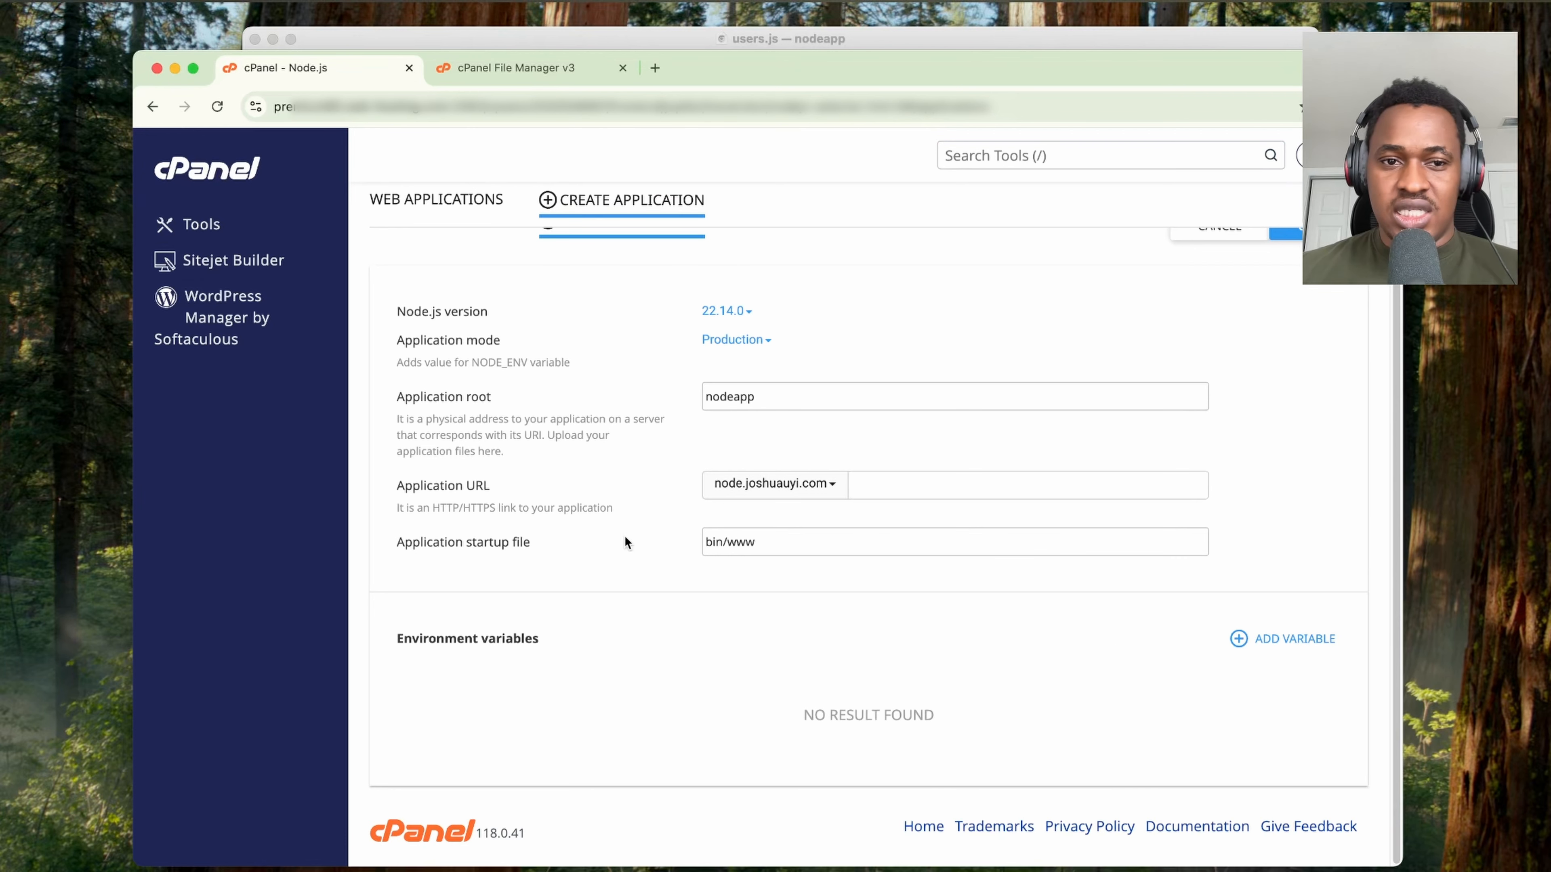
{"action": "scroll", "coordinate": [624, 536], "scroll_direction": "up", "scroll_amount": 2}
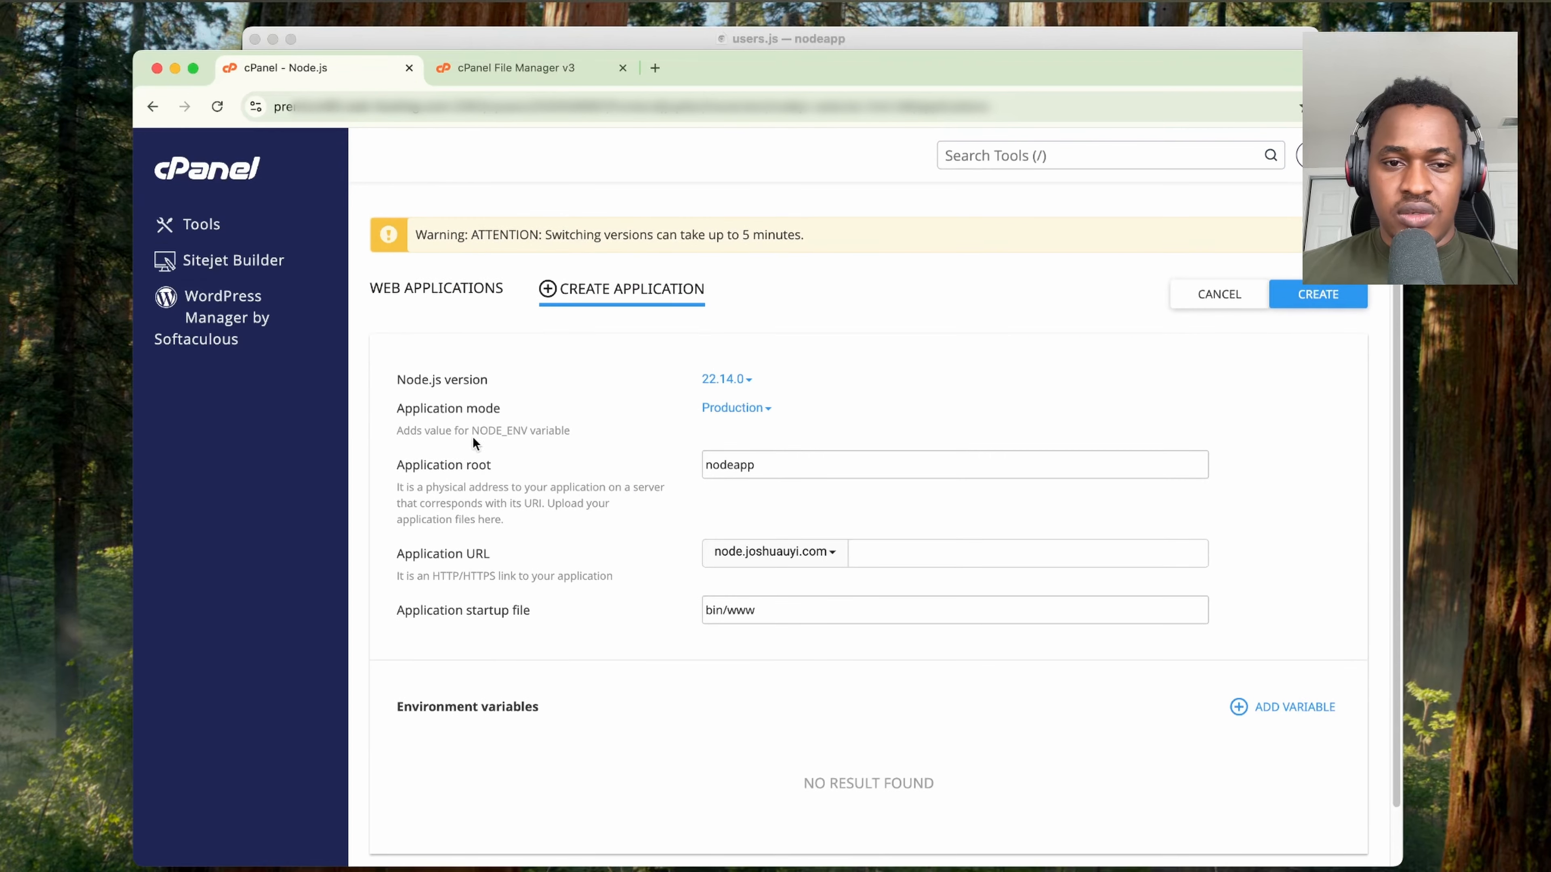
{"action": "double_click", "coordinate": [505, 431]}
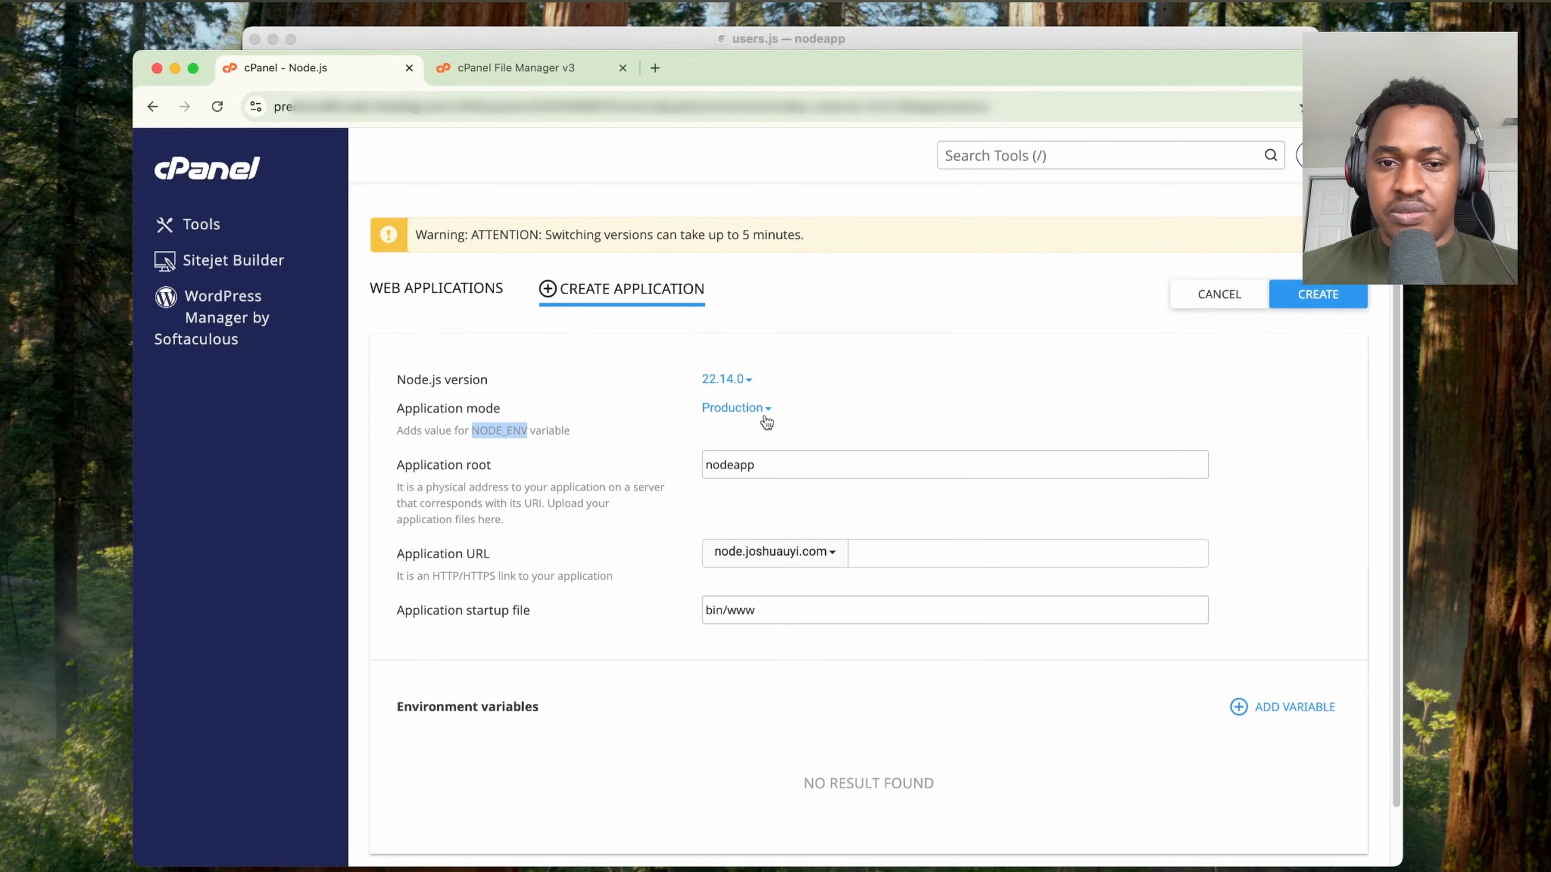
{"action": "scroll", "coordinate": [862, 538], "scroll_direction": "down", "scroll_amount": 1}
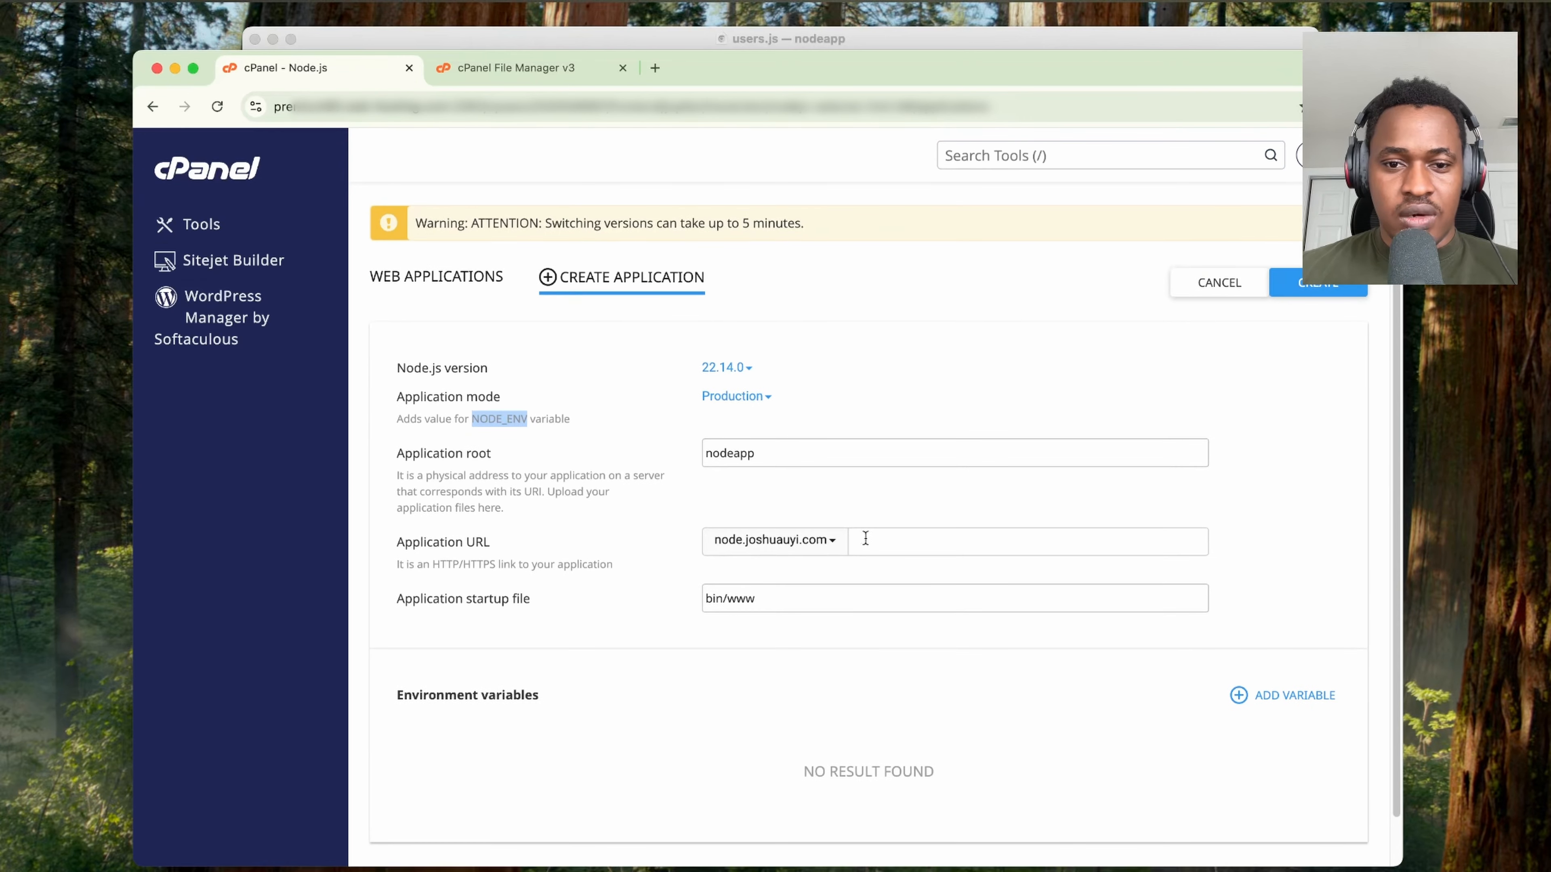
{"action": "scroll", "coordinate": [923, 555], "scroll_direction": "up", "scroll_amount": 3}
{"action": "left_click", "coordinate": [1344, 477]}
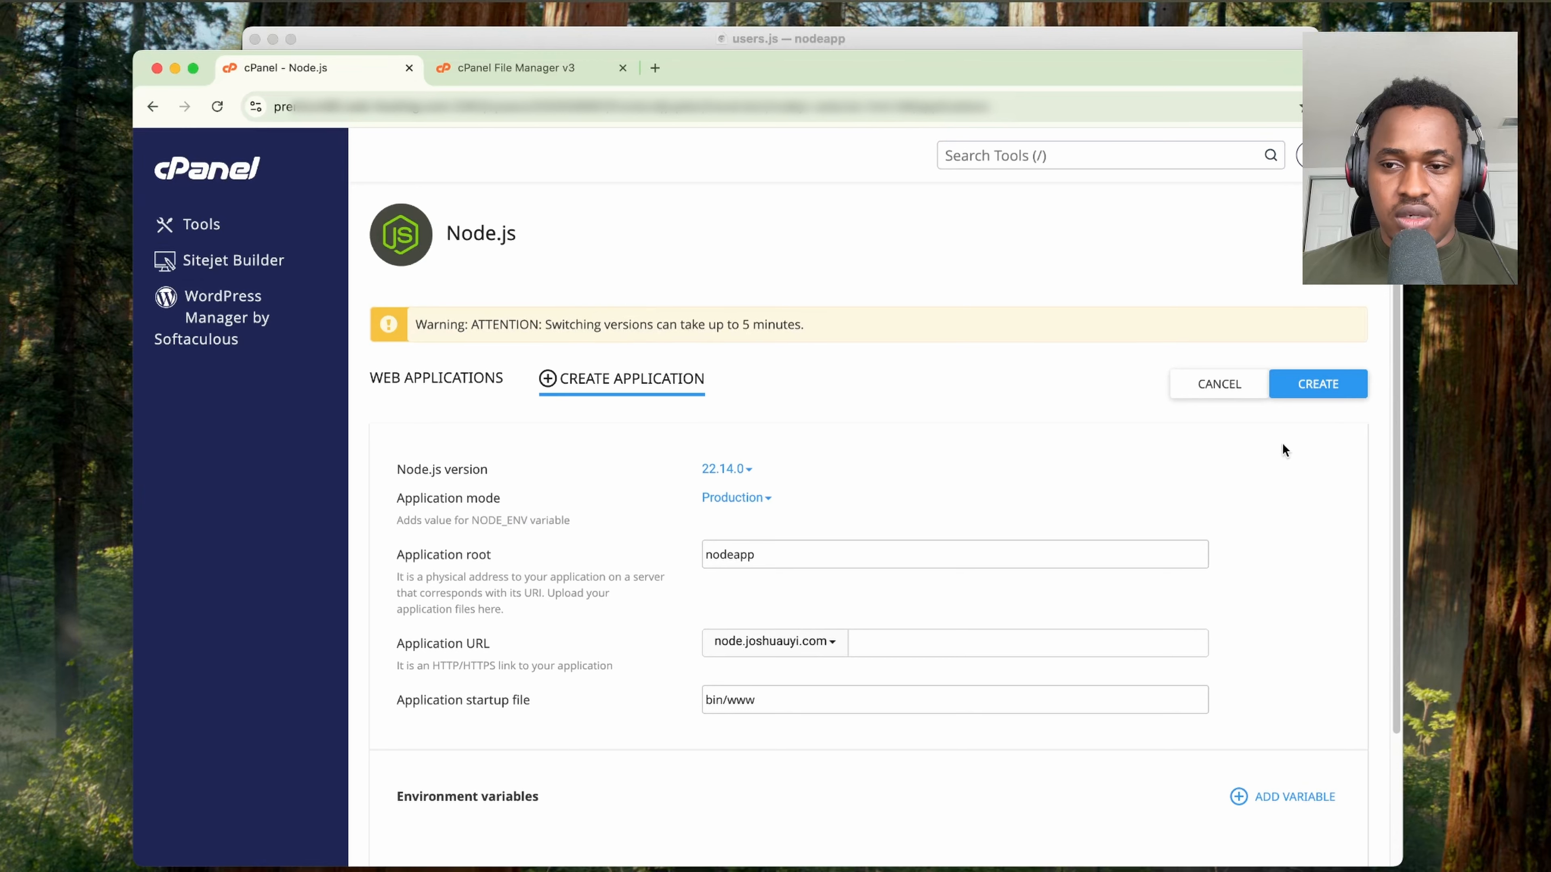
{"action": "left_click", "coordinate": [1296, 394]}
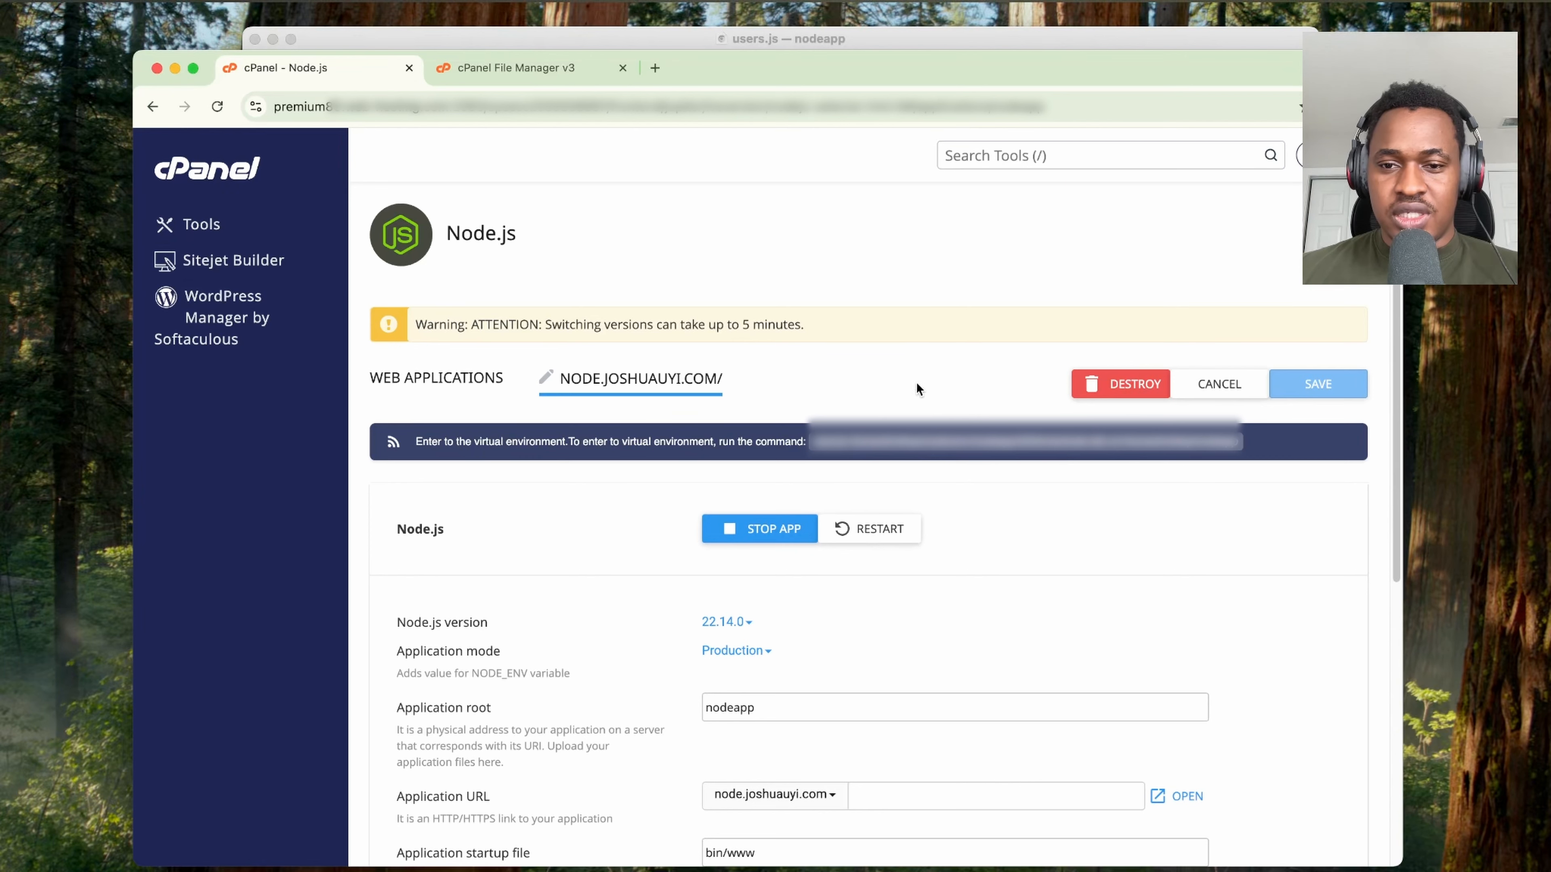
- Open the deployed Express app on the node subdomain and look through its About Our Company page
{"action": "scroll", "coordinate": [803, 275], "scroll_direction": "down", "scroll_amount": 1}
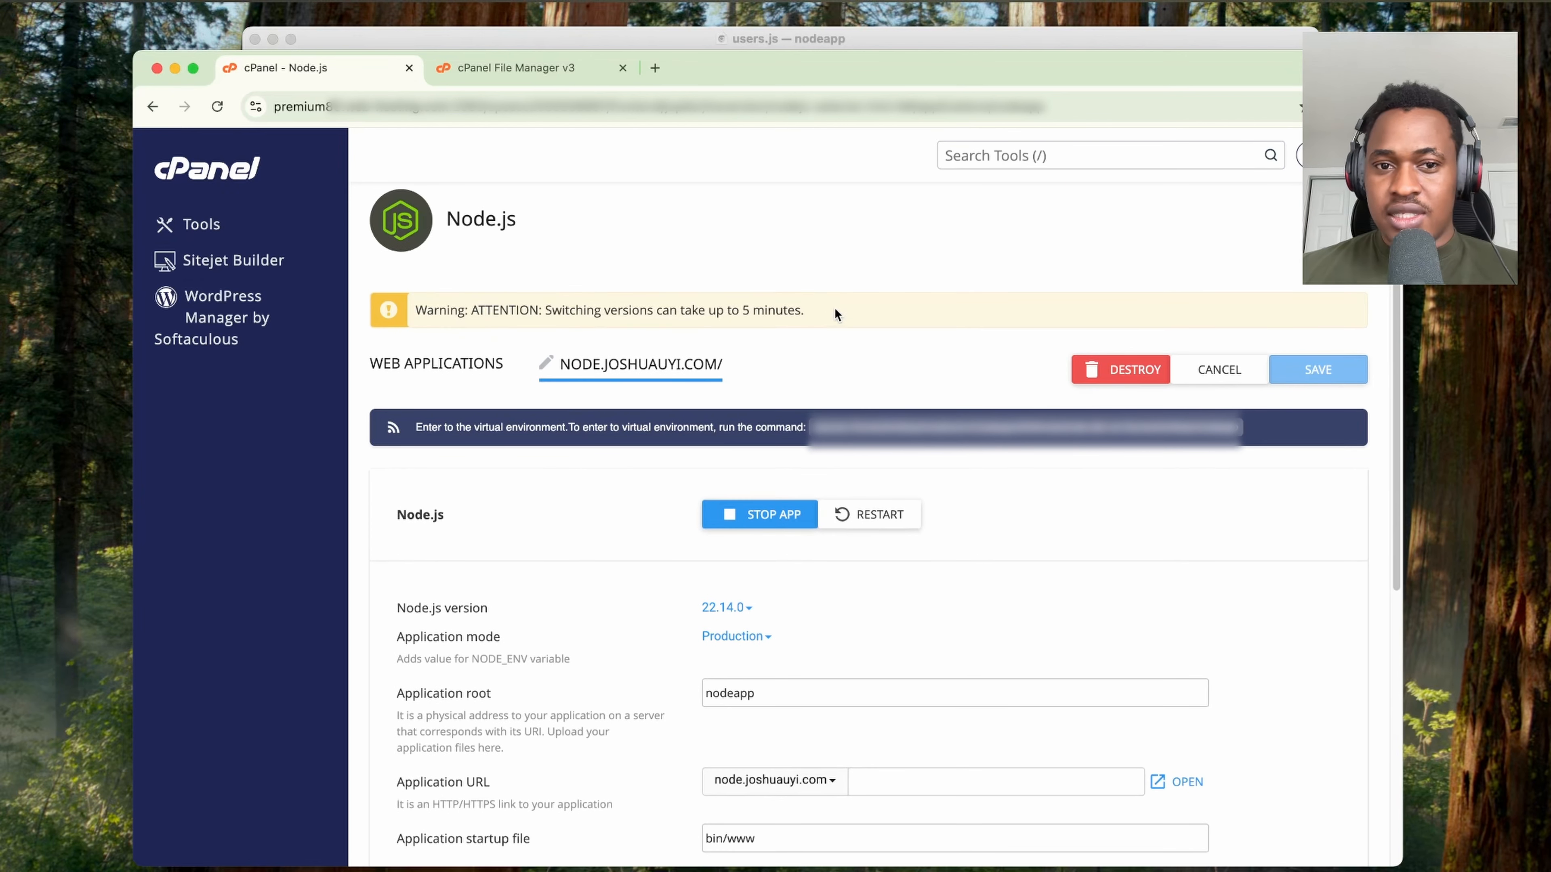
{"action": "scroll", "coordinate": [838, 292], "scroll_direction": "down", "scroll_amount": 5}
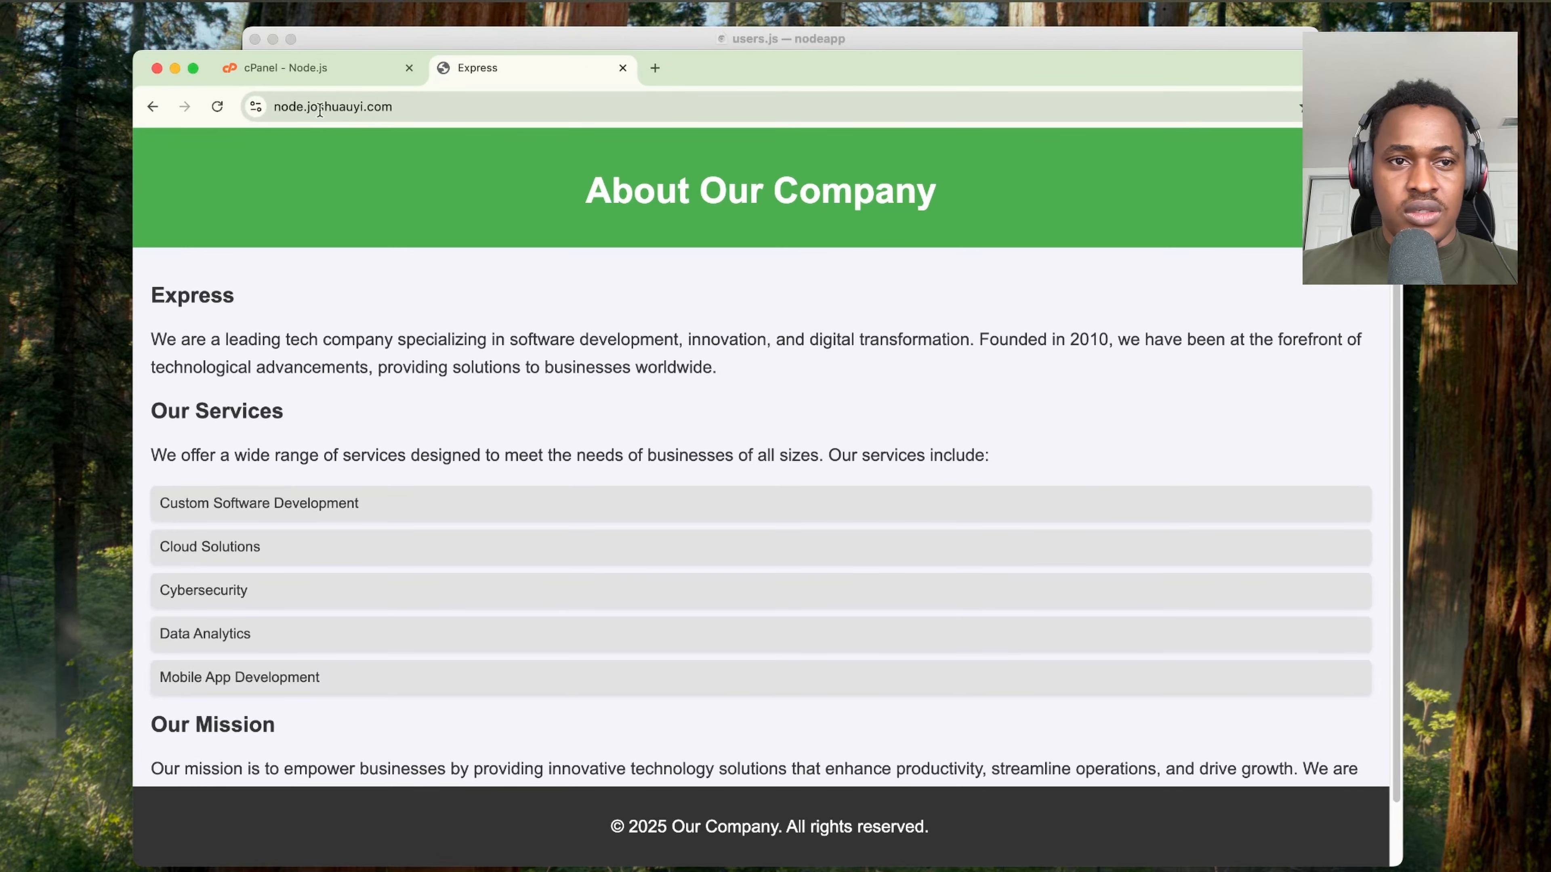
{"action": "scroll", "coordinate": [807, 232], "scroll_direction": "down", "scroll_amount": 2}
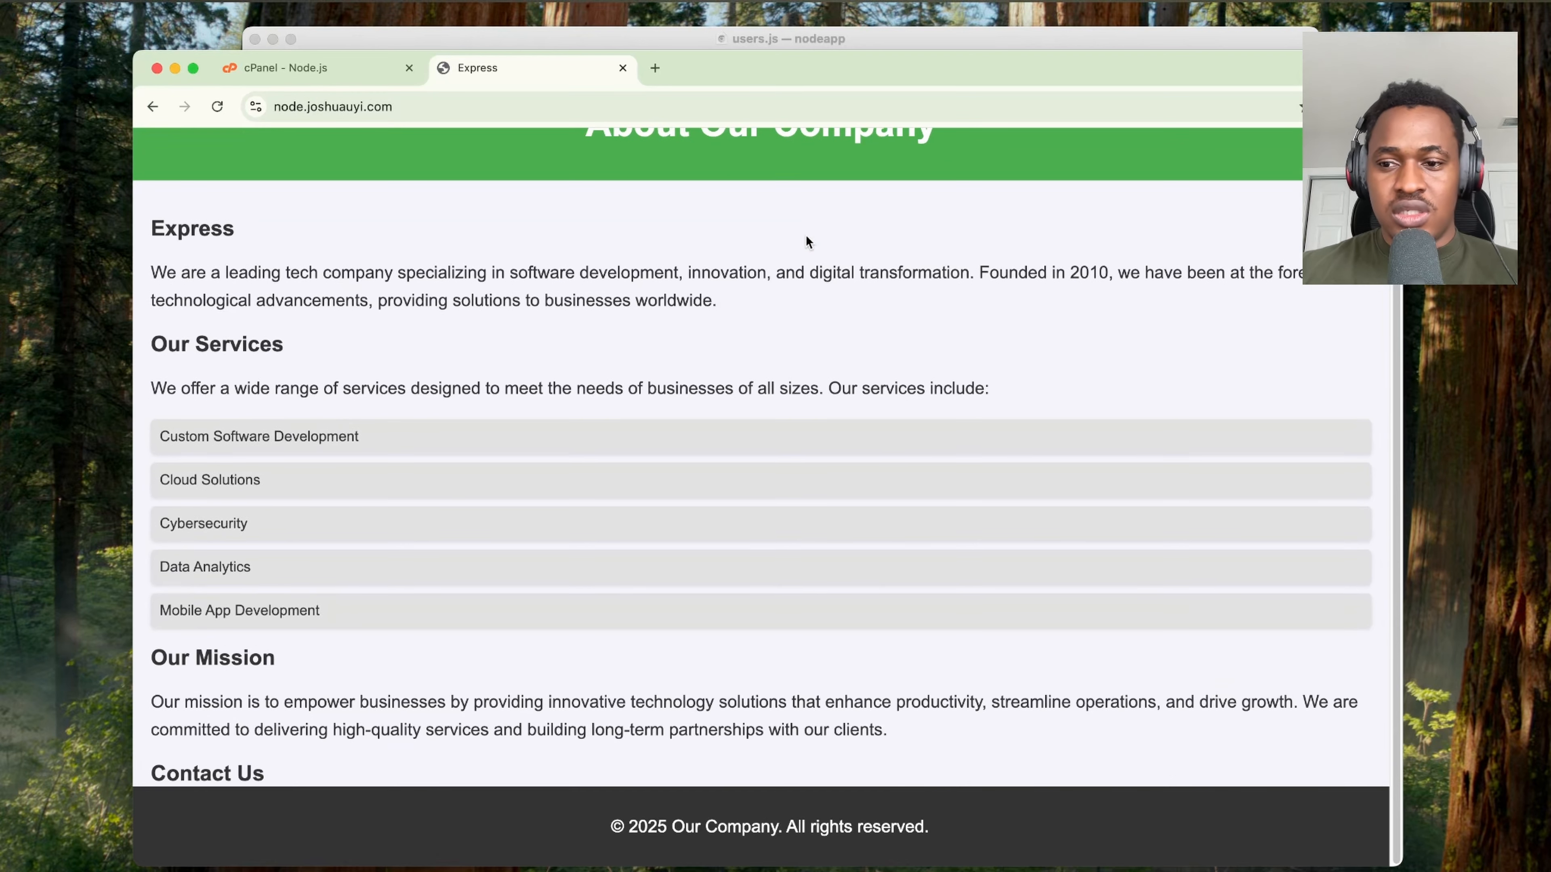
{"action": "scroll", "coordinate": [793, 261], "scroll_direction": "up", "scroll_amount": 2}
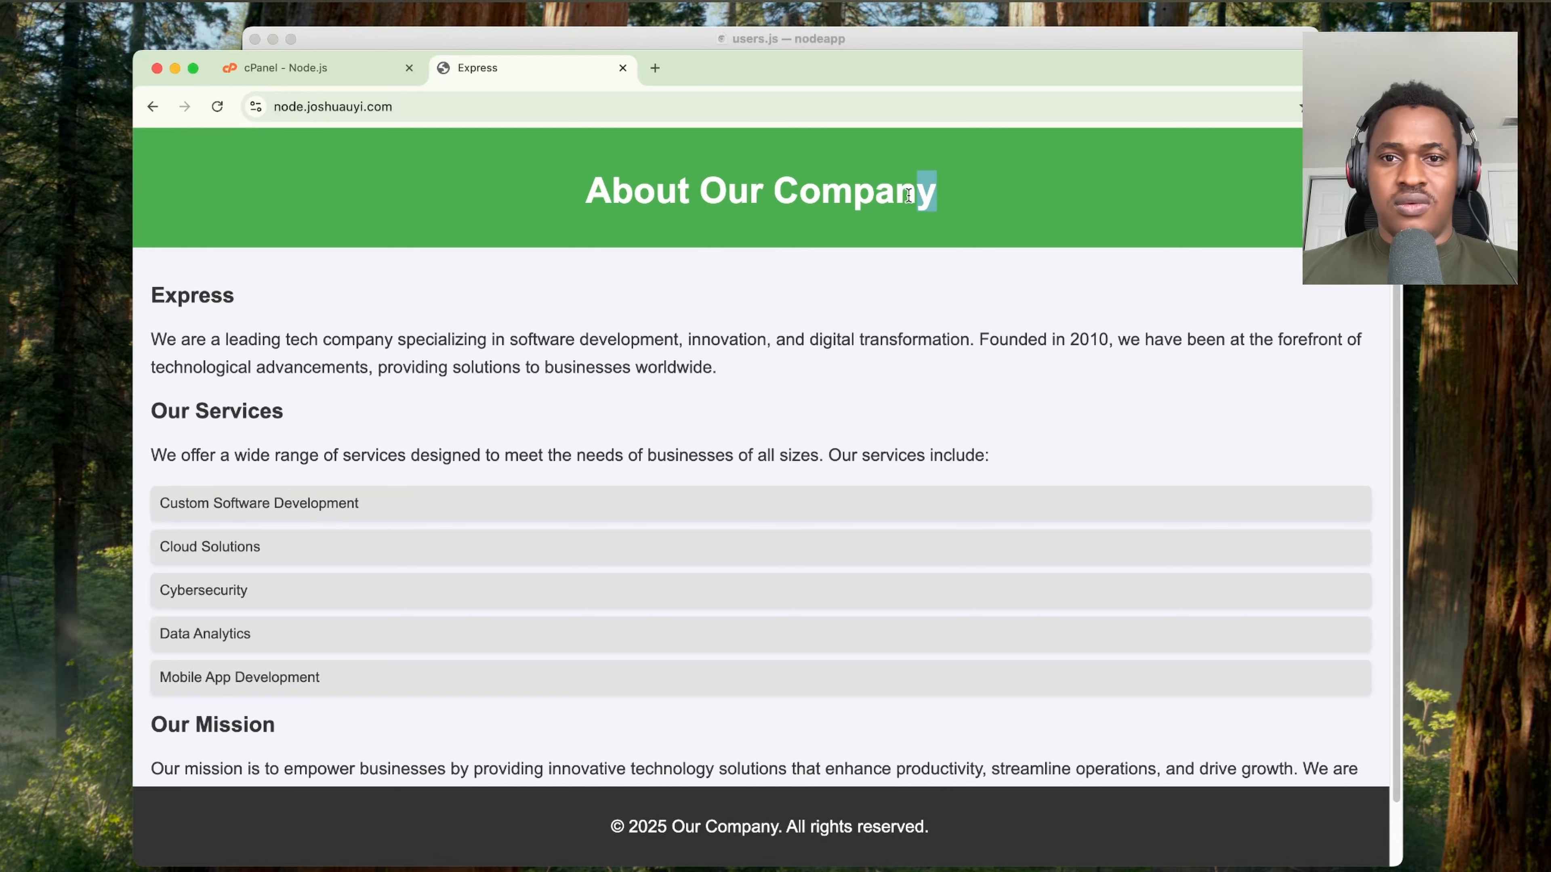
{"action": "scroll", "coordinate": [572, 256], "scroll_direction": "down", "scroll_amount": 2}
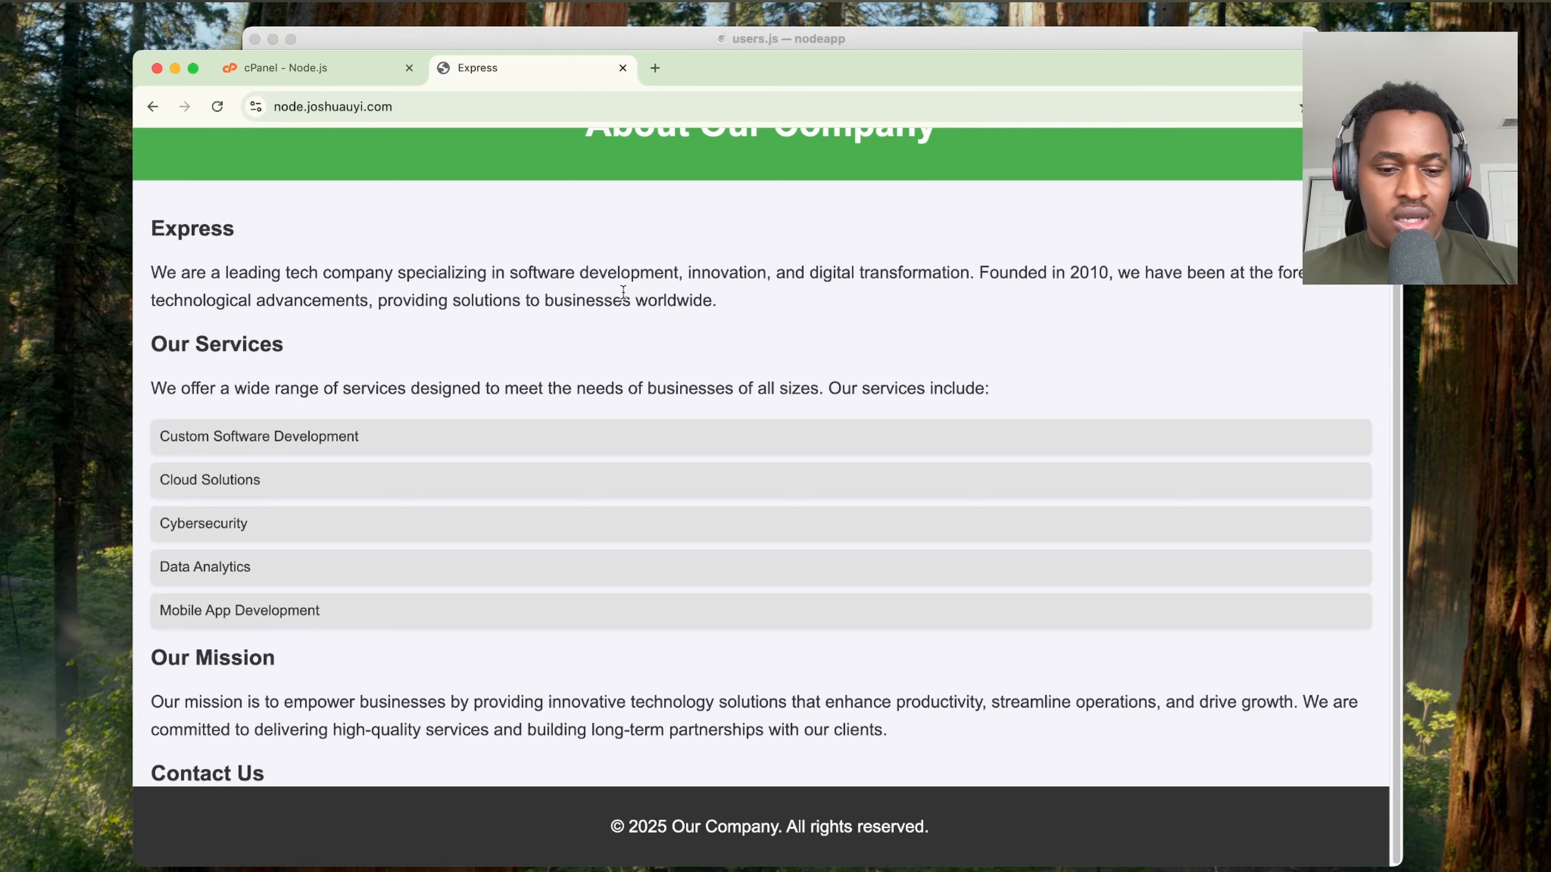
{"action": "scroll", "coordinate": [524, 348], "scroll_direction": "up", "scroll_amount": 1}
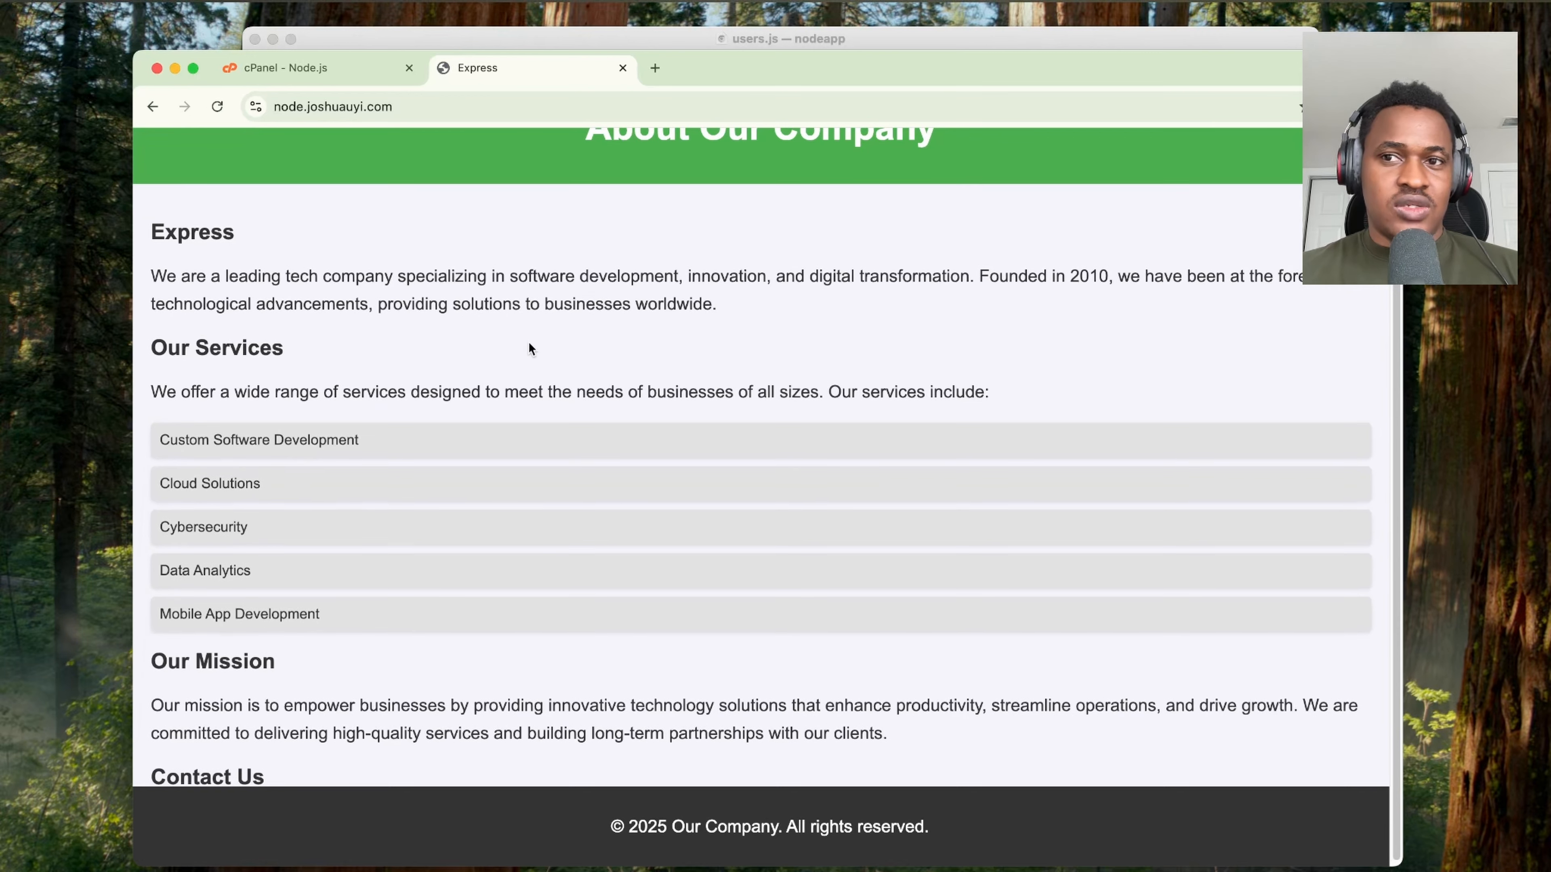
{"action": "scroll", "coordinate": [598, 374], "scroll_direction": "up", "scroll_amount": 1}
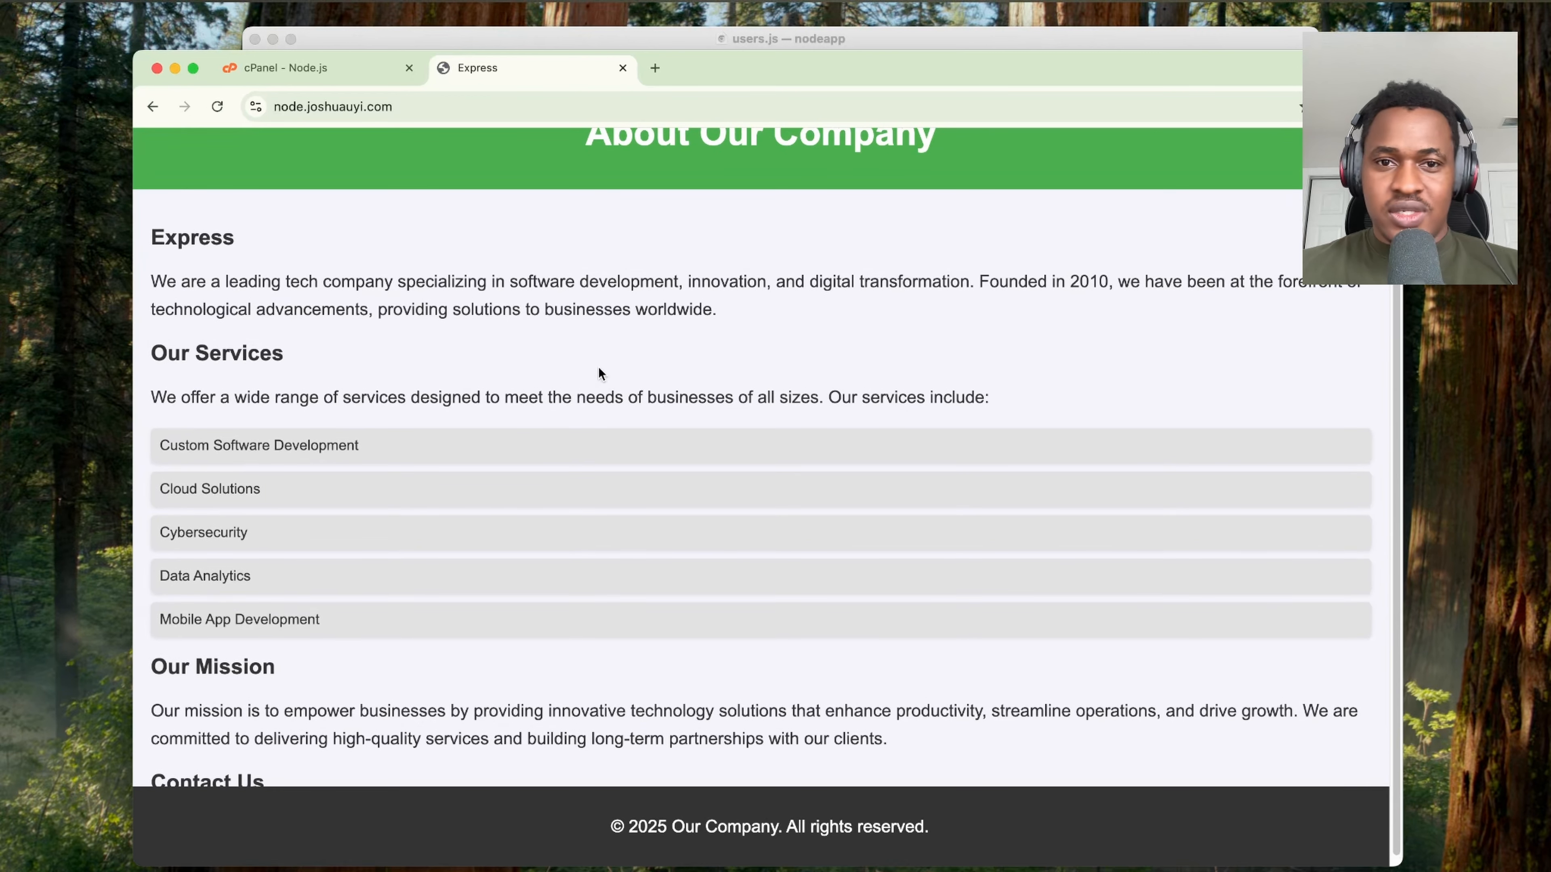